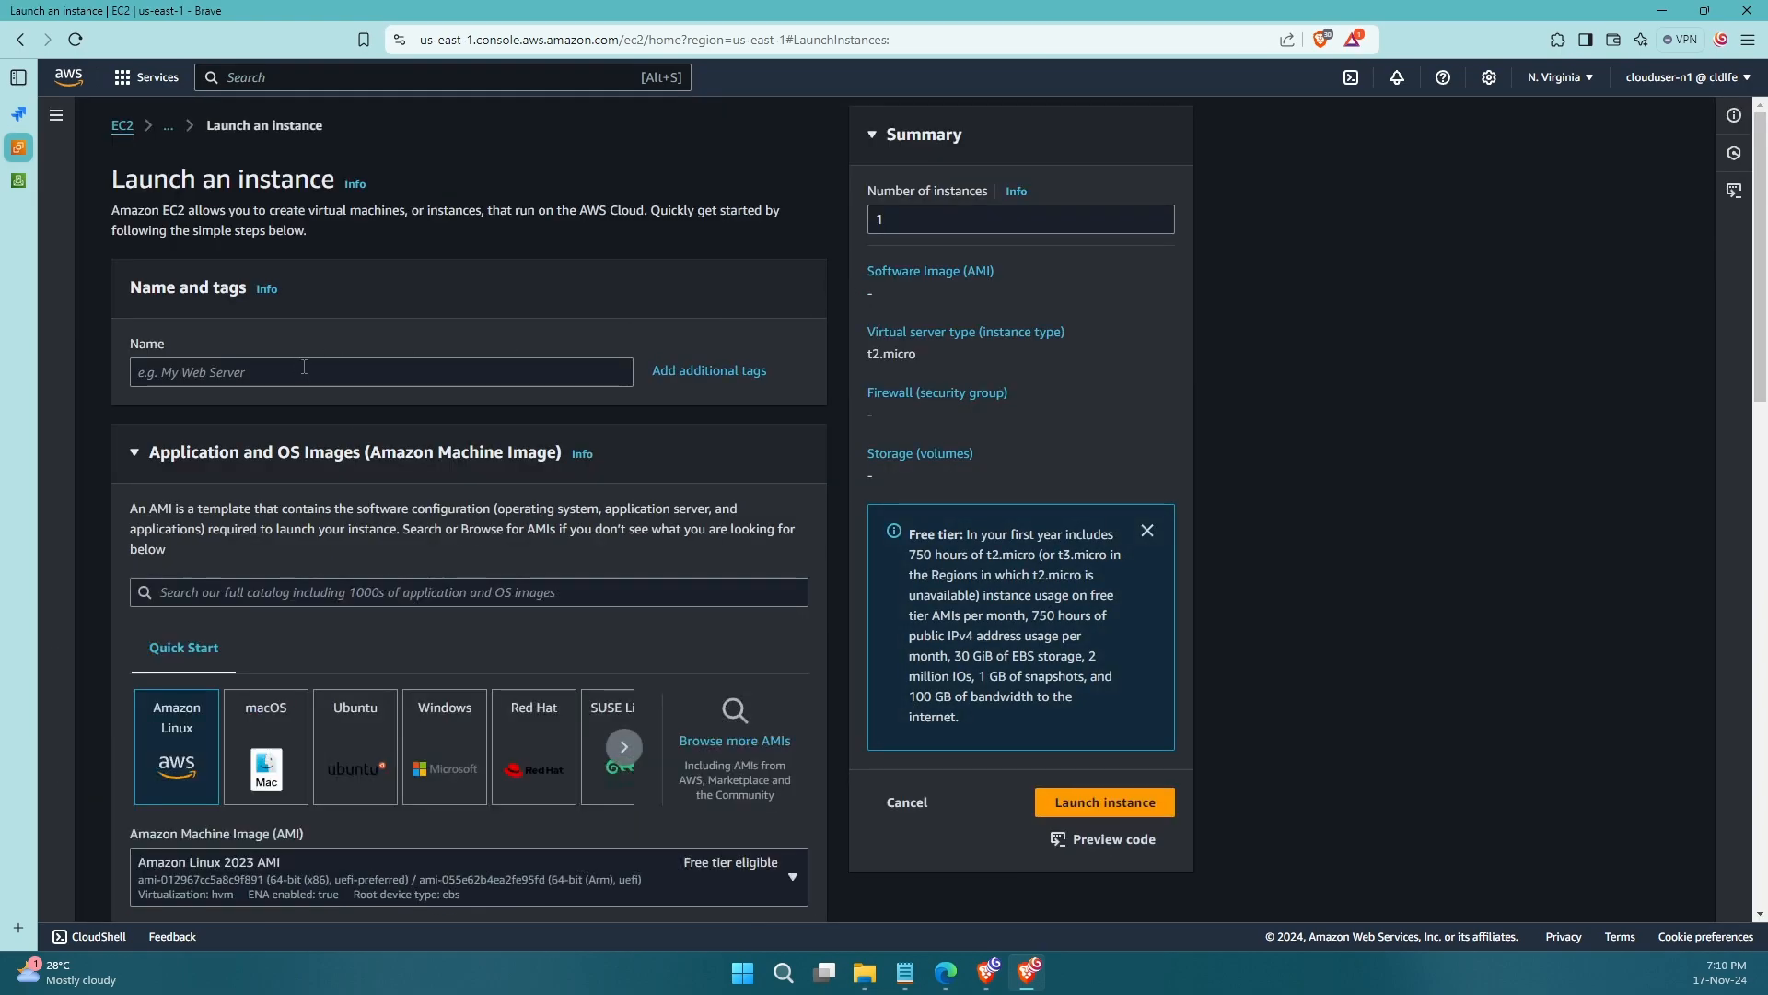
- Name the new EC2 instance spot-persistence-test
click(304, 366)
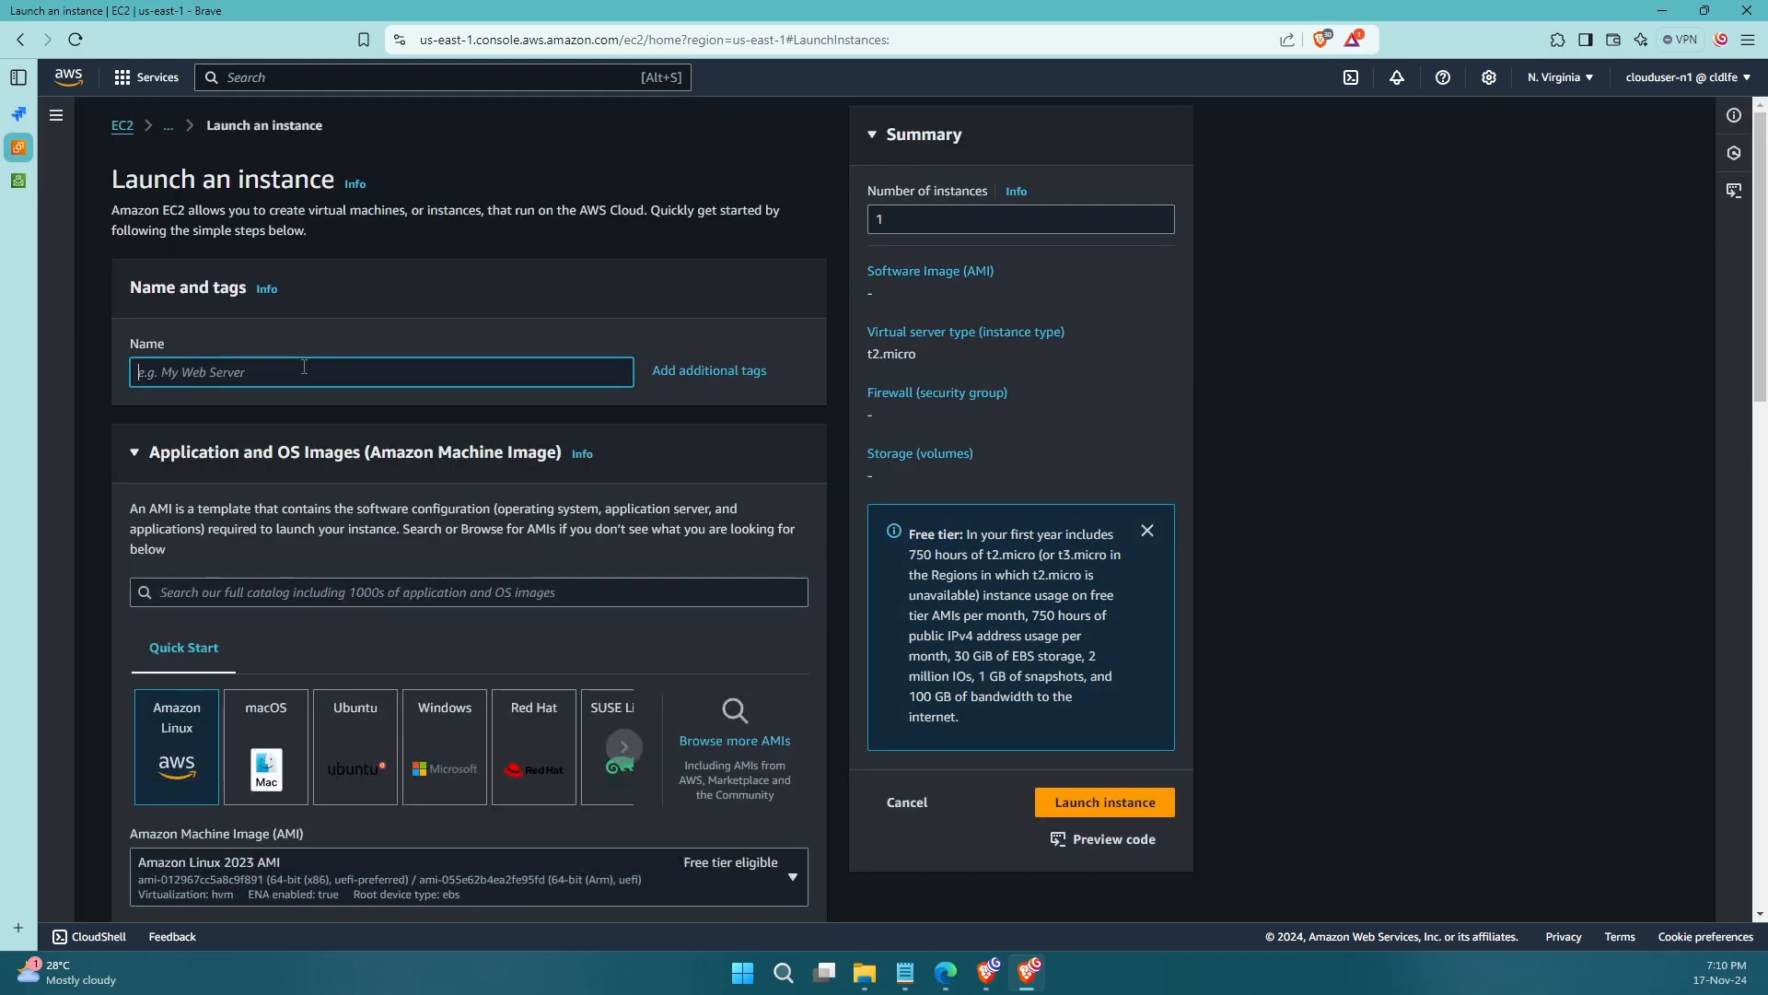
text(spot-persistence-test)
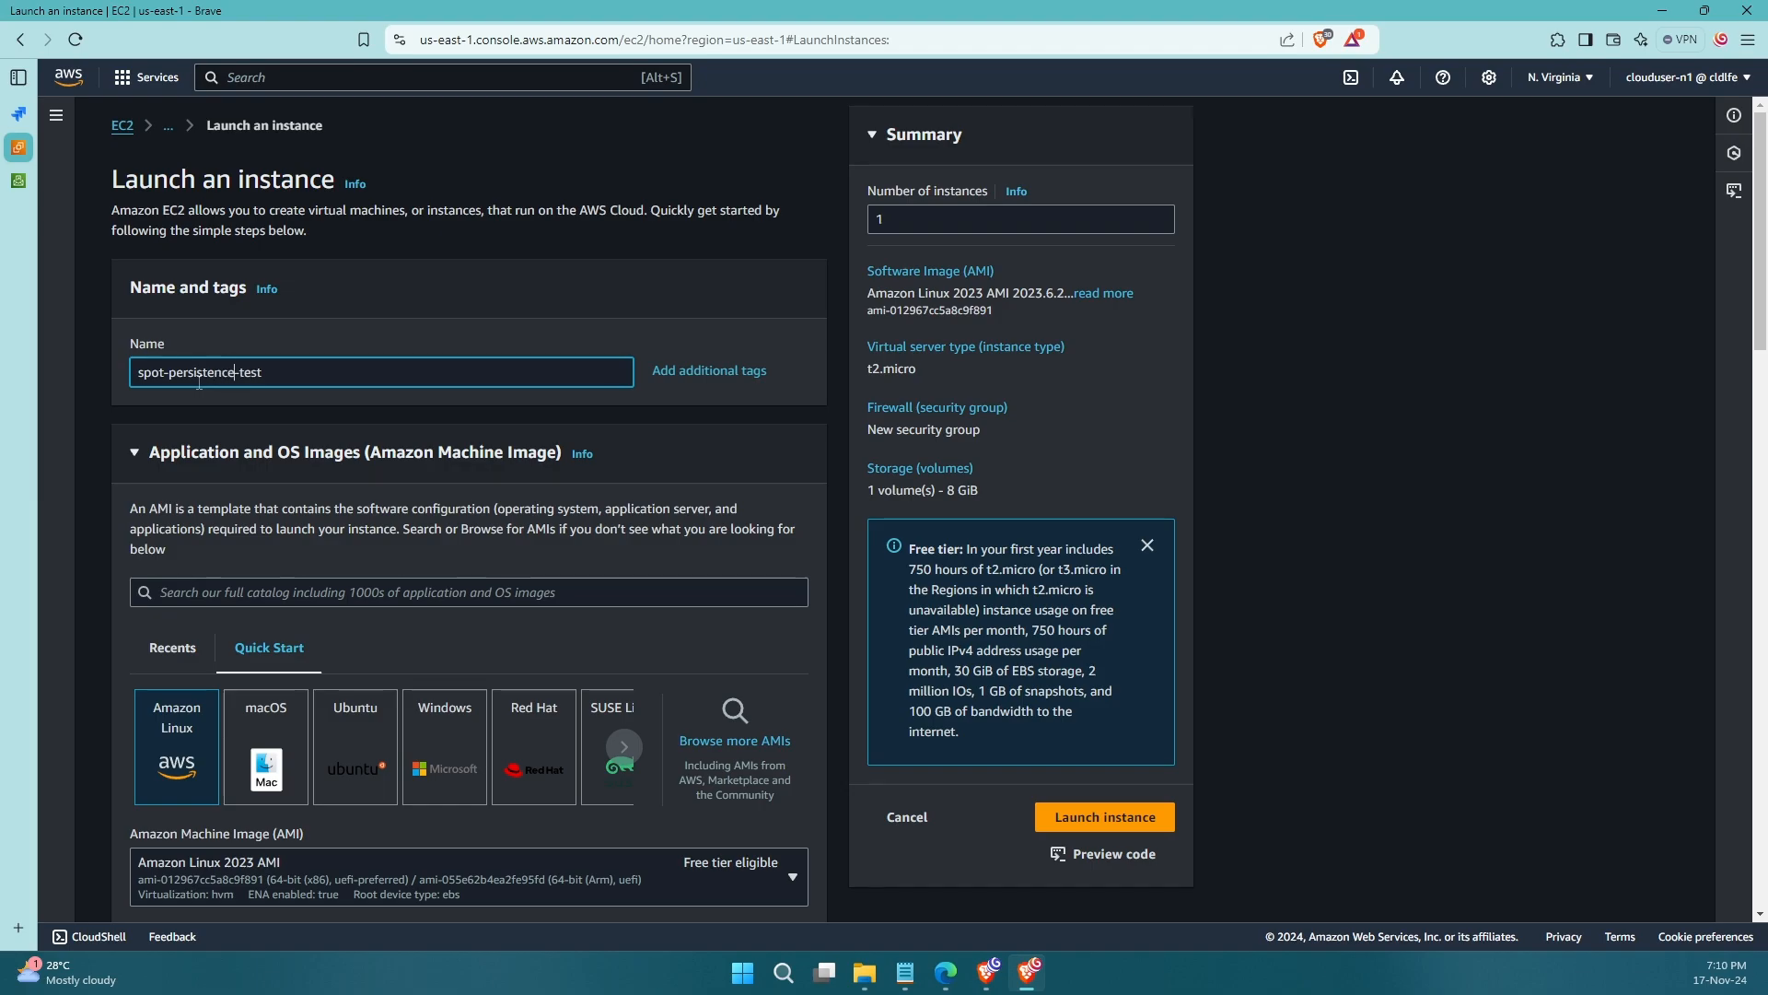
click(832, 547)
- Set the instance type to t2.small, keeping the default Amazon Linux 2023 image
scroll(739, 457, down, 2)
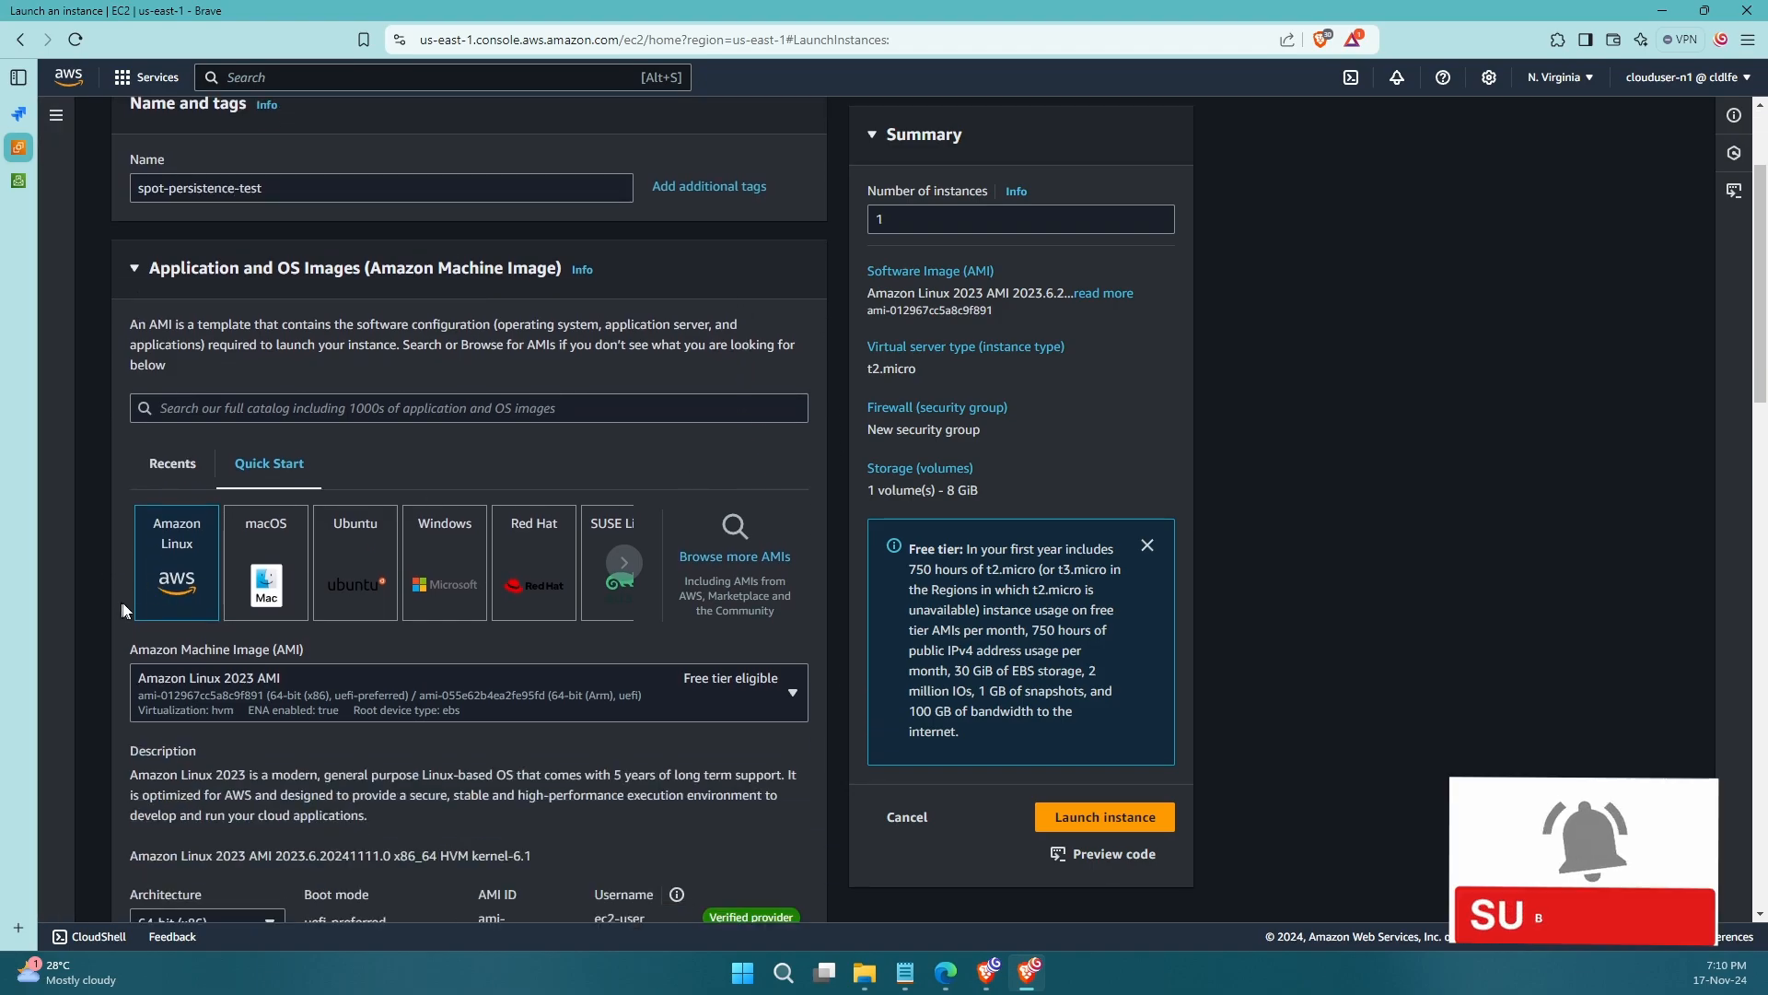
scroll(175, 579, down, 6)
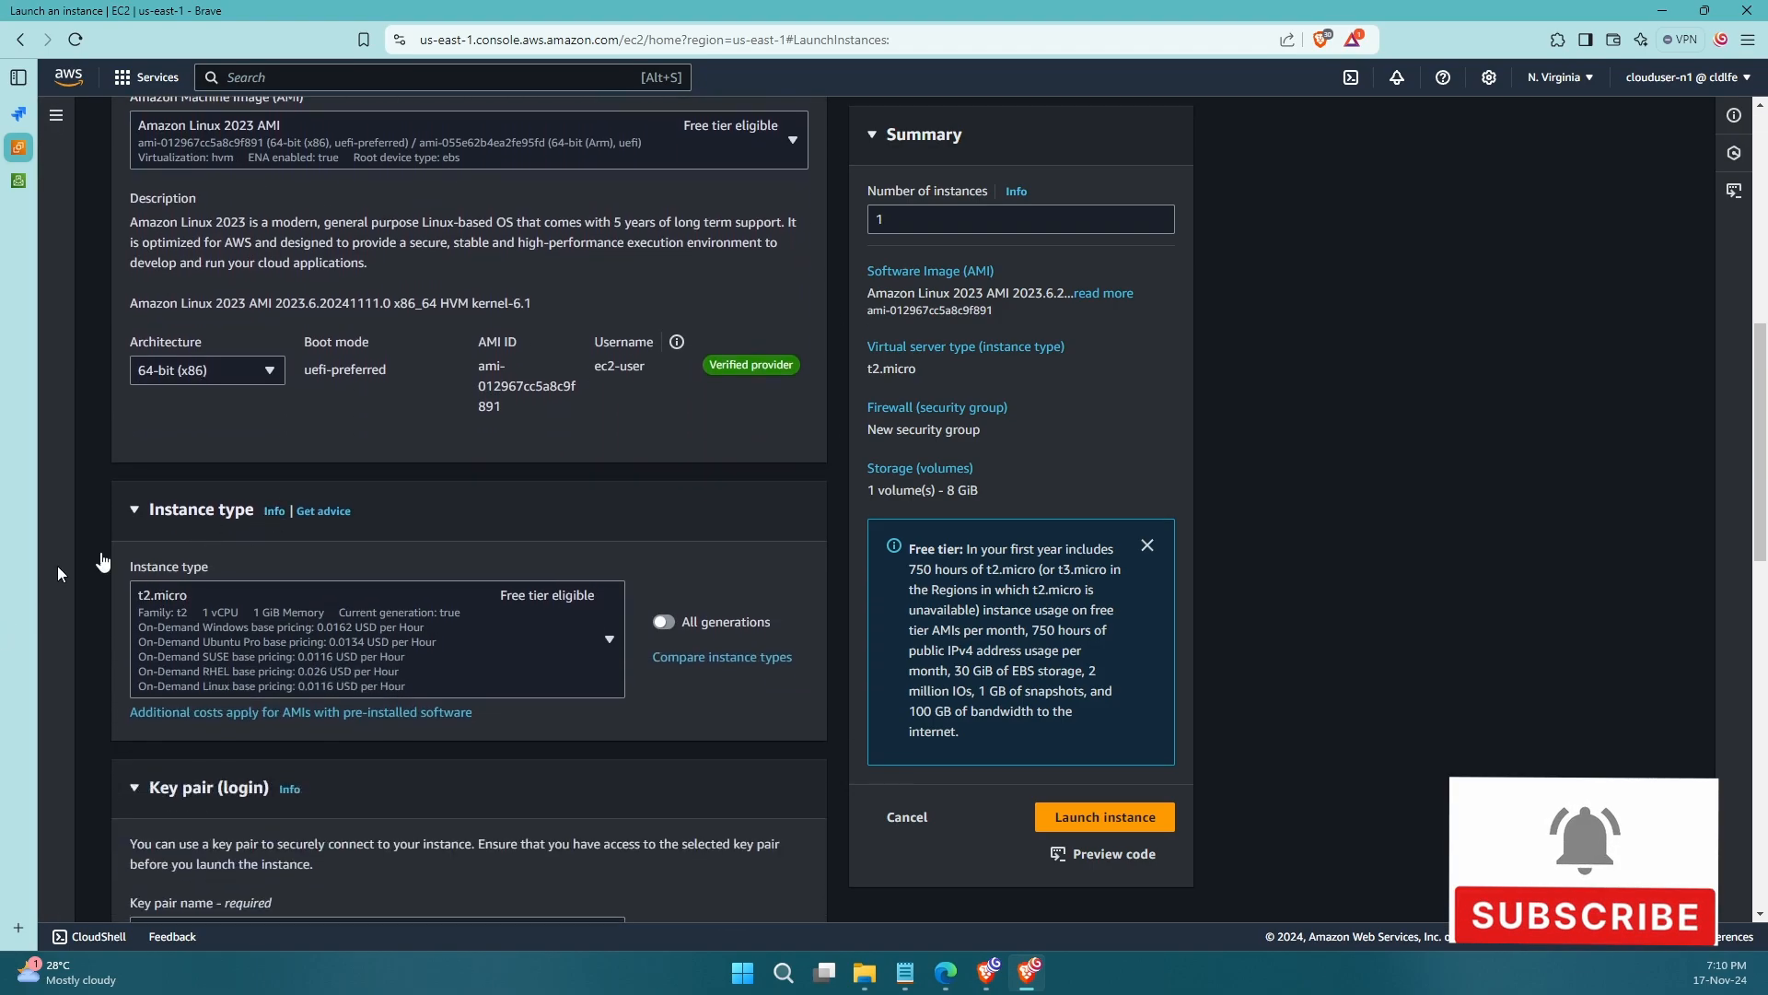
scroll(408, 626, down, 3)
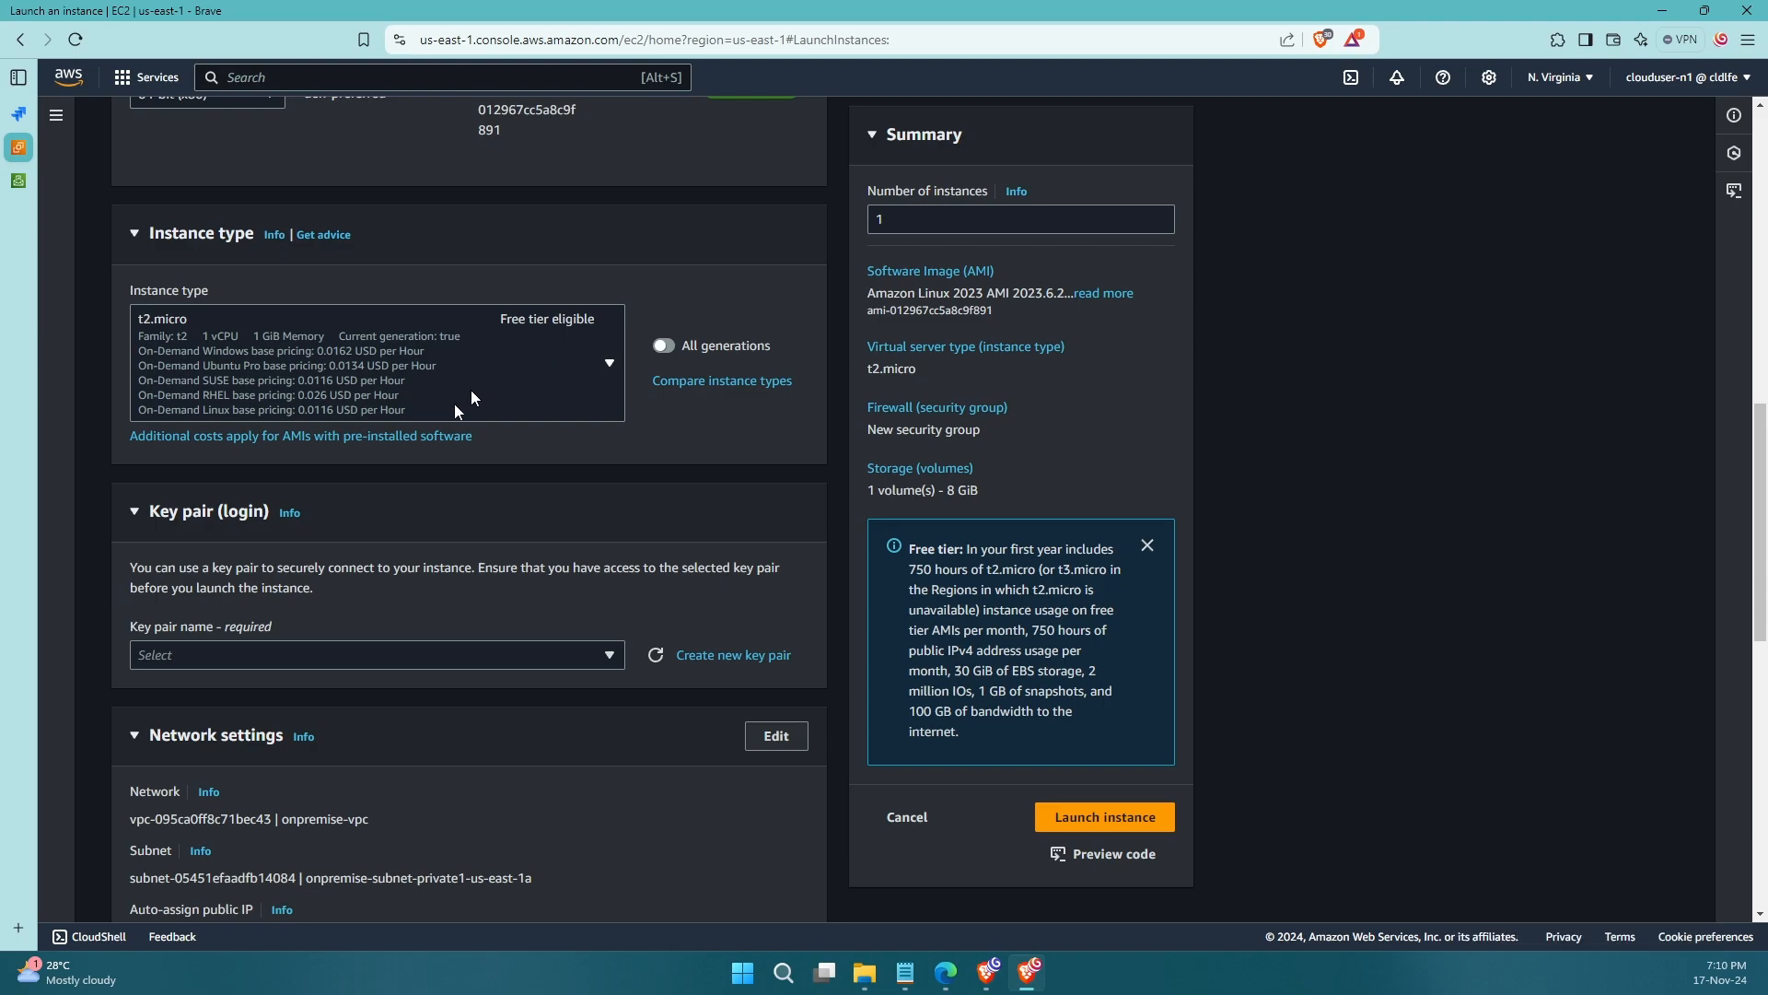
click(472, 390)
click(316, 723)
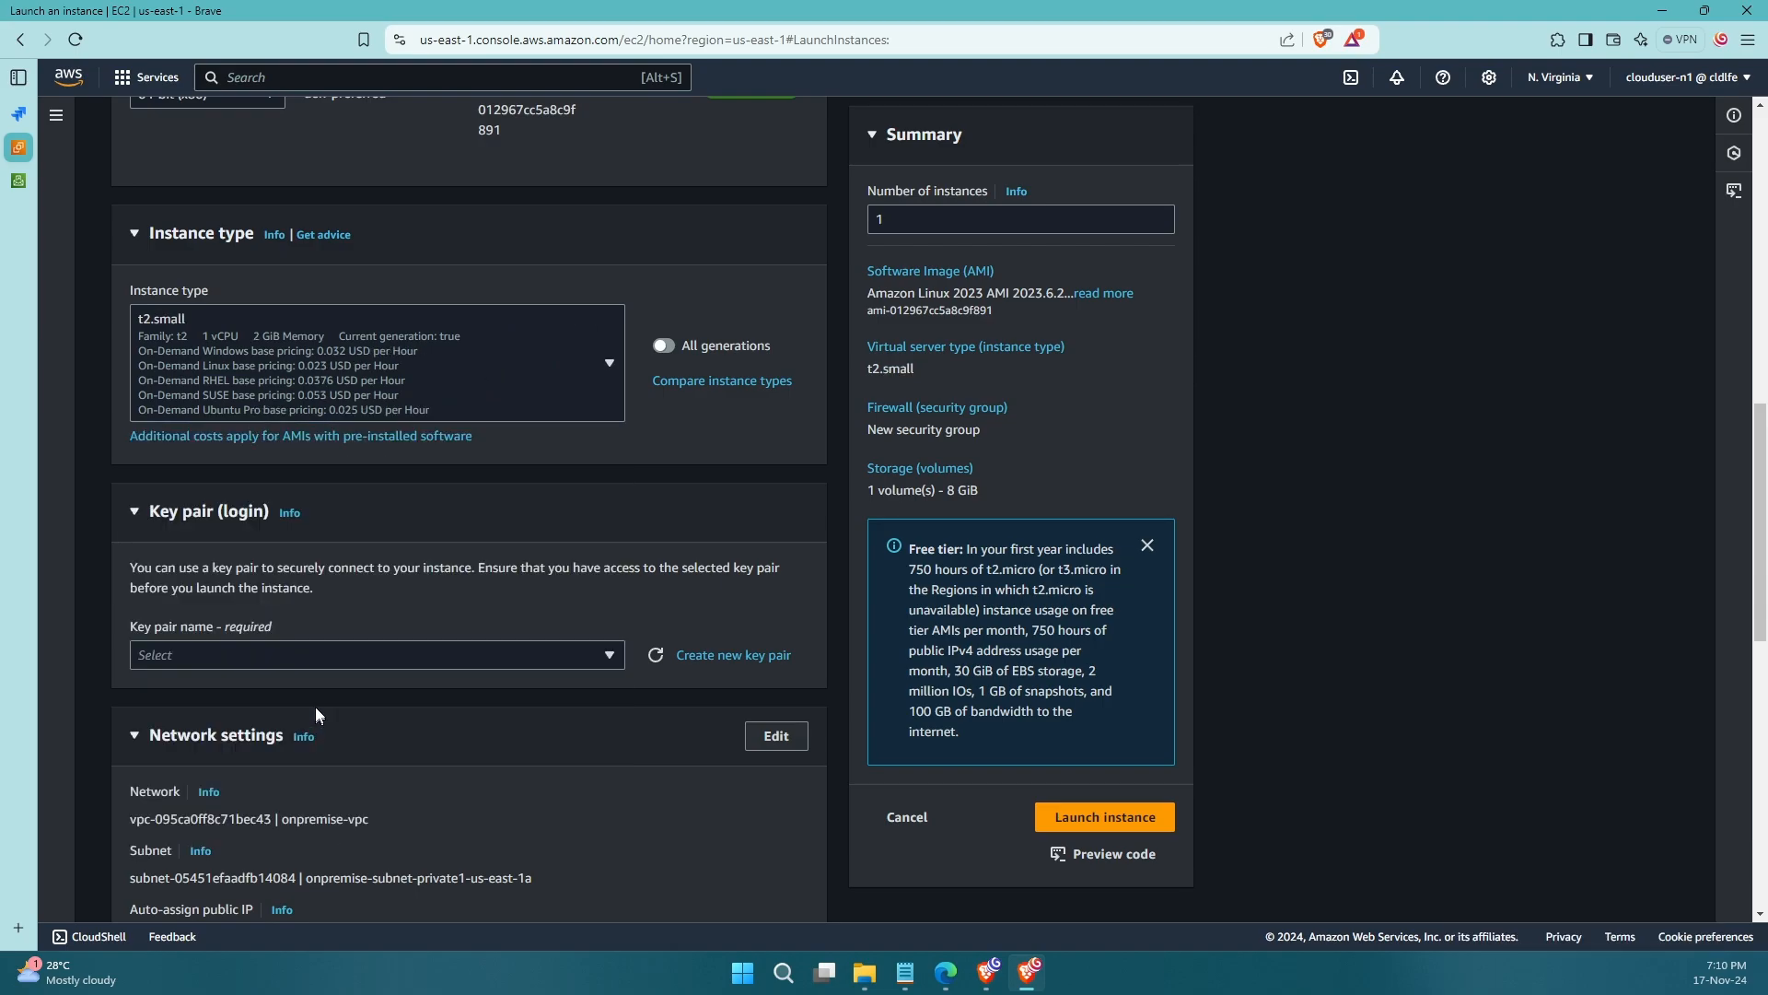
- Set the key pair option to Proceed without a key pair (Not recommended)
scroll(330, 698, down, 2)
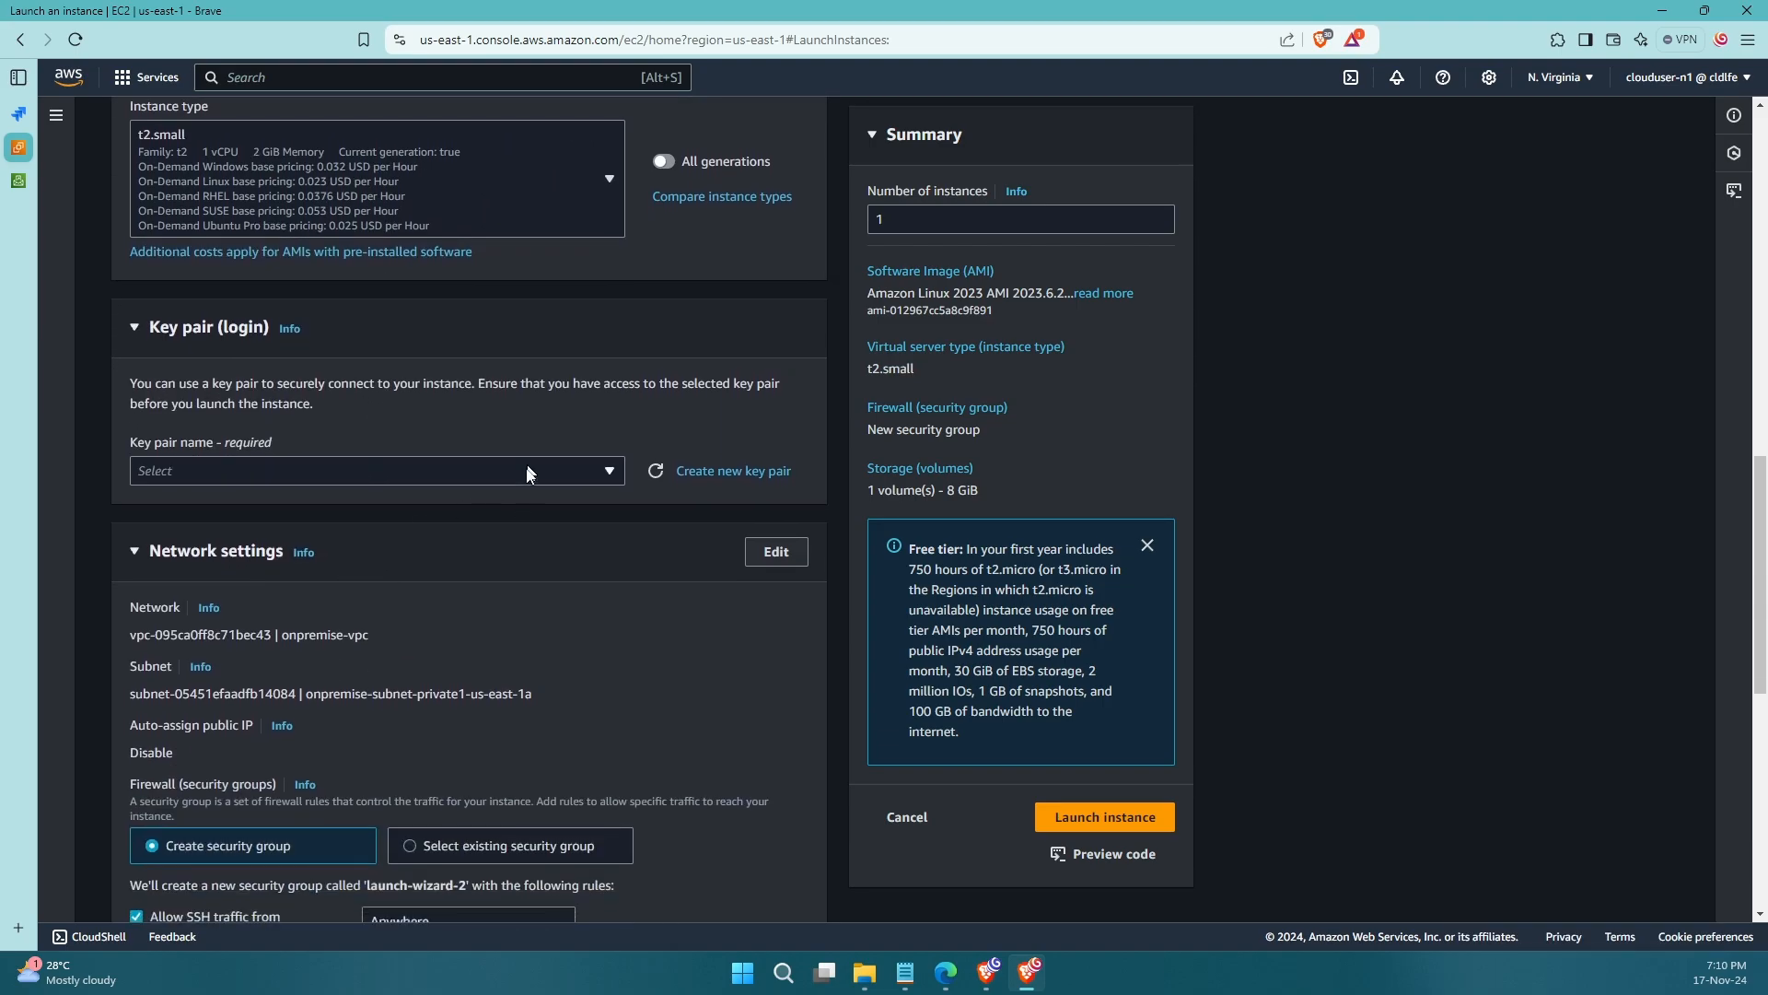
click(533, 478)
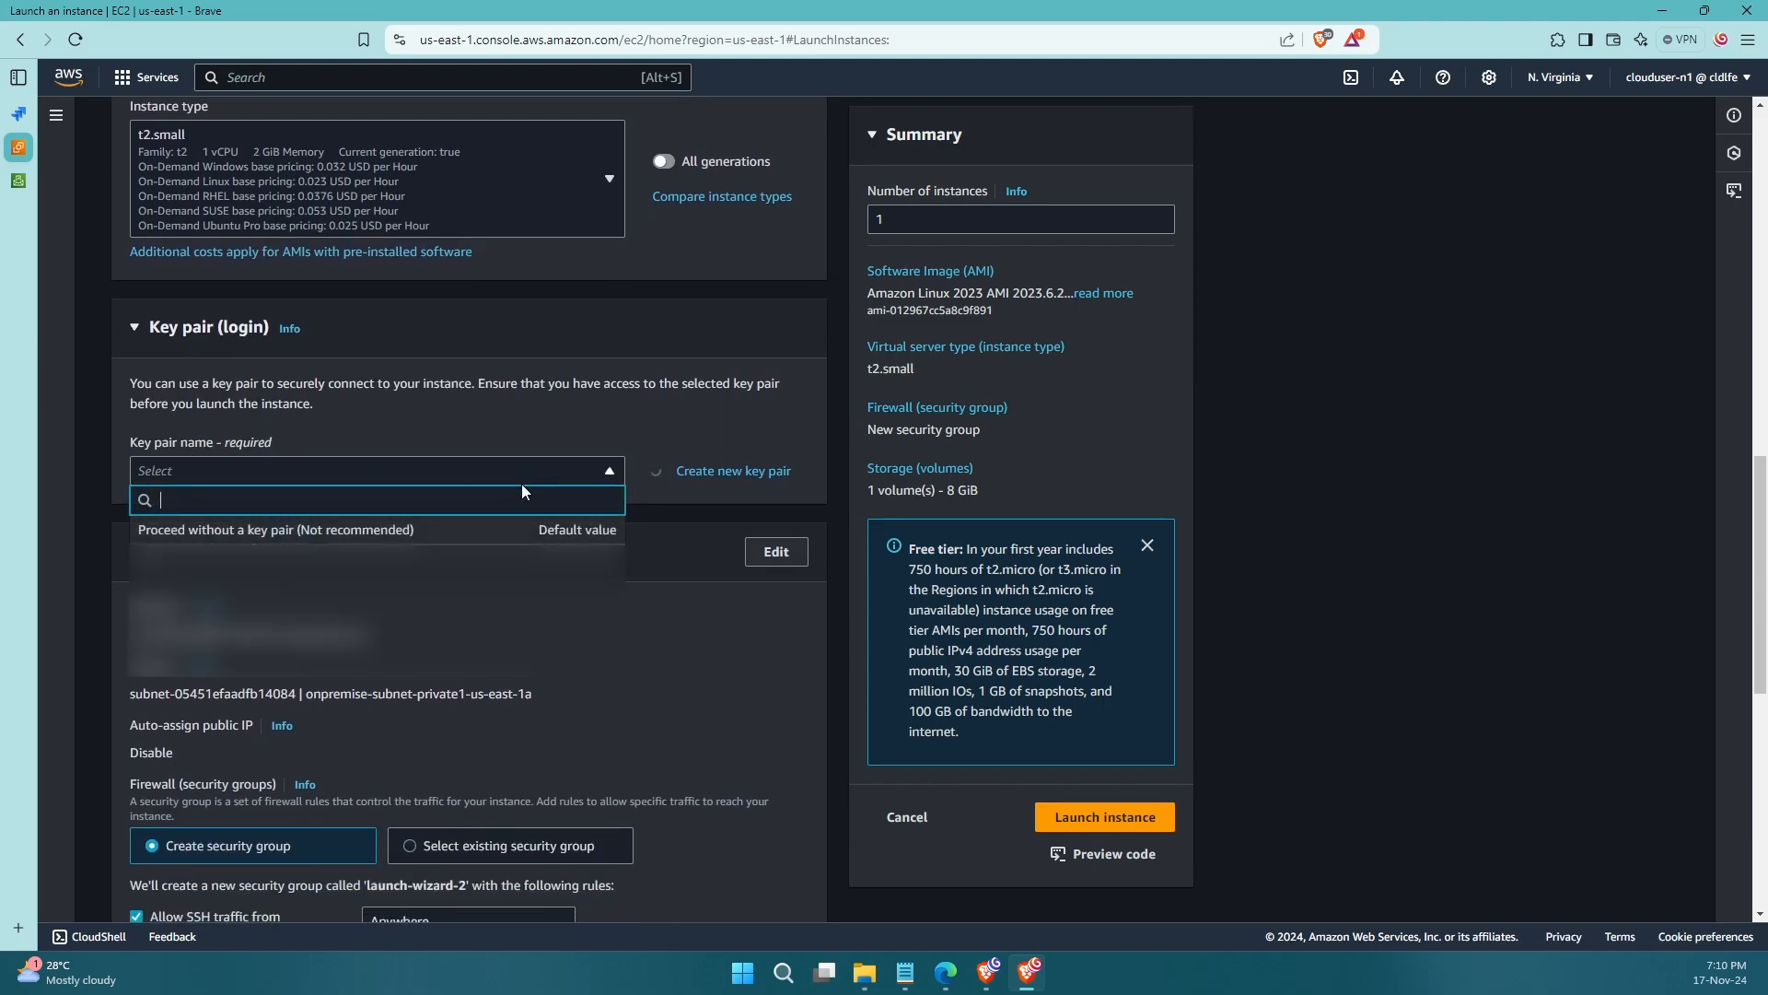
click(449, 530)
- Expand the advanced details and set the purchasing option to Spot instances
scroll(478, 583, down, 5)
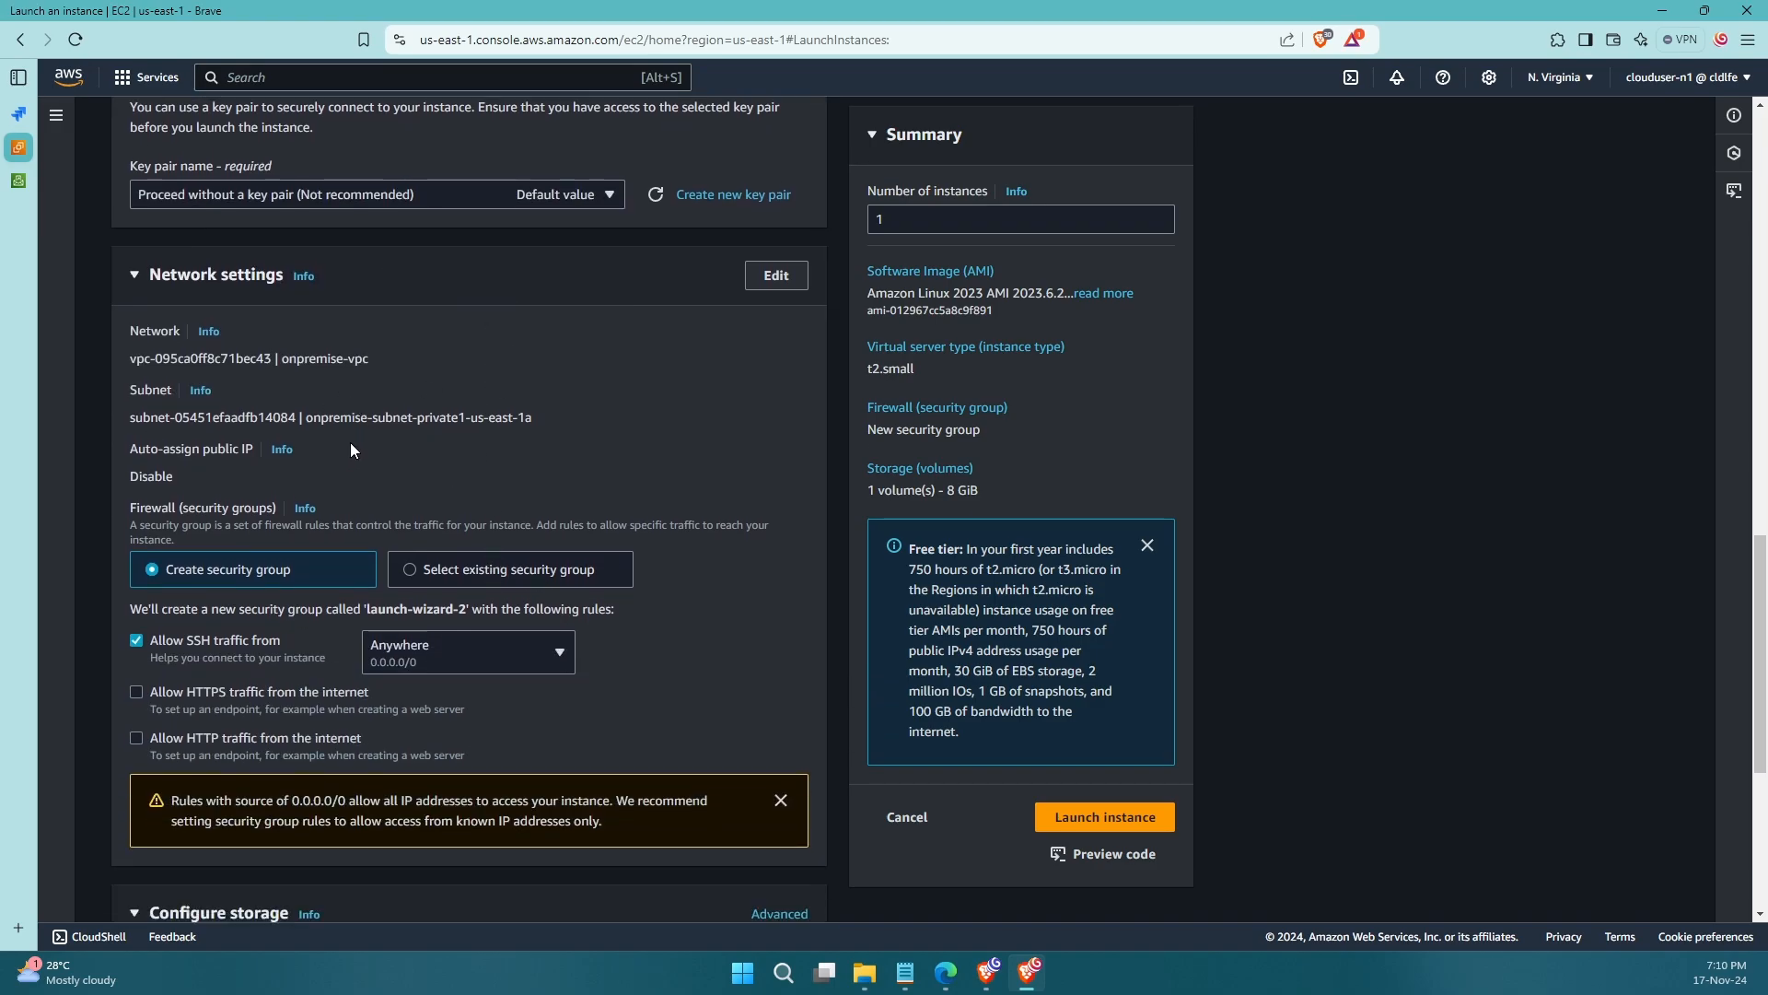
scroll(268, 492, up, 1)
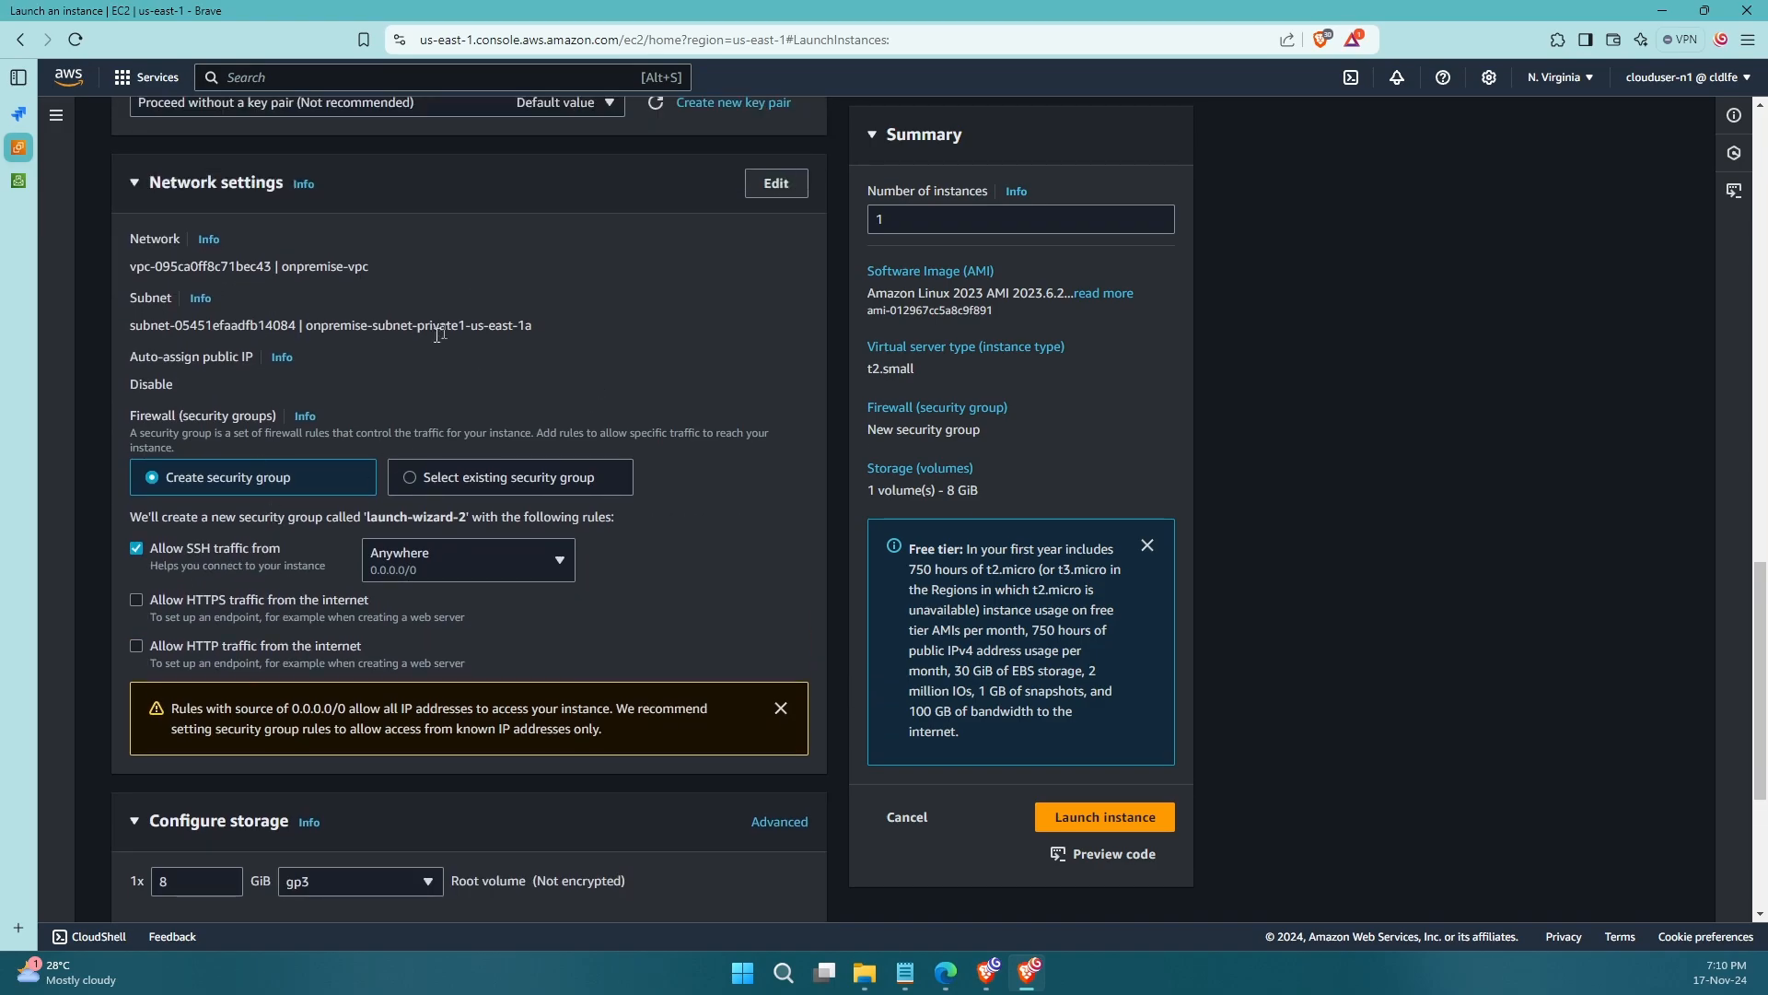
scroll(157, 531, down, 3)
scroll(157, 531, down, 1)
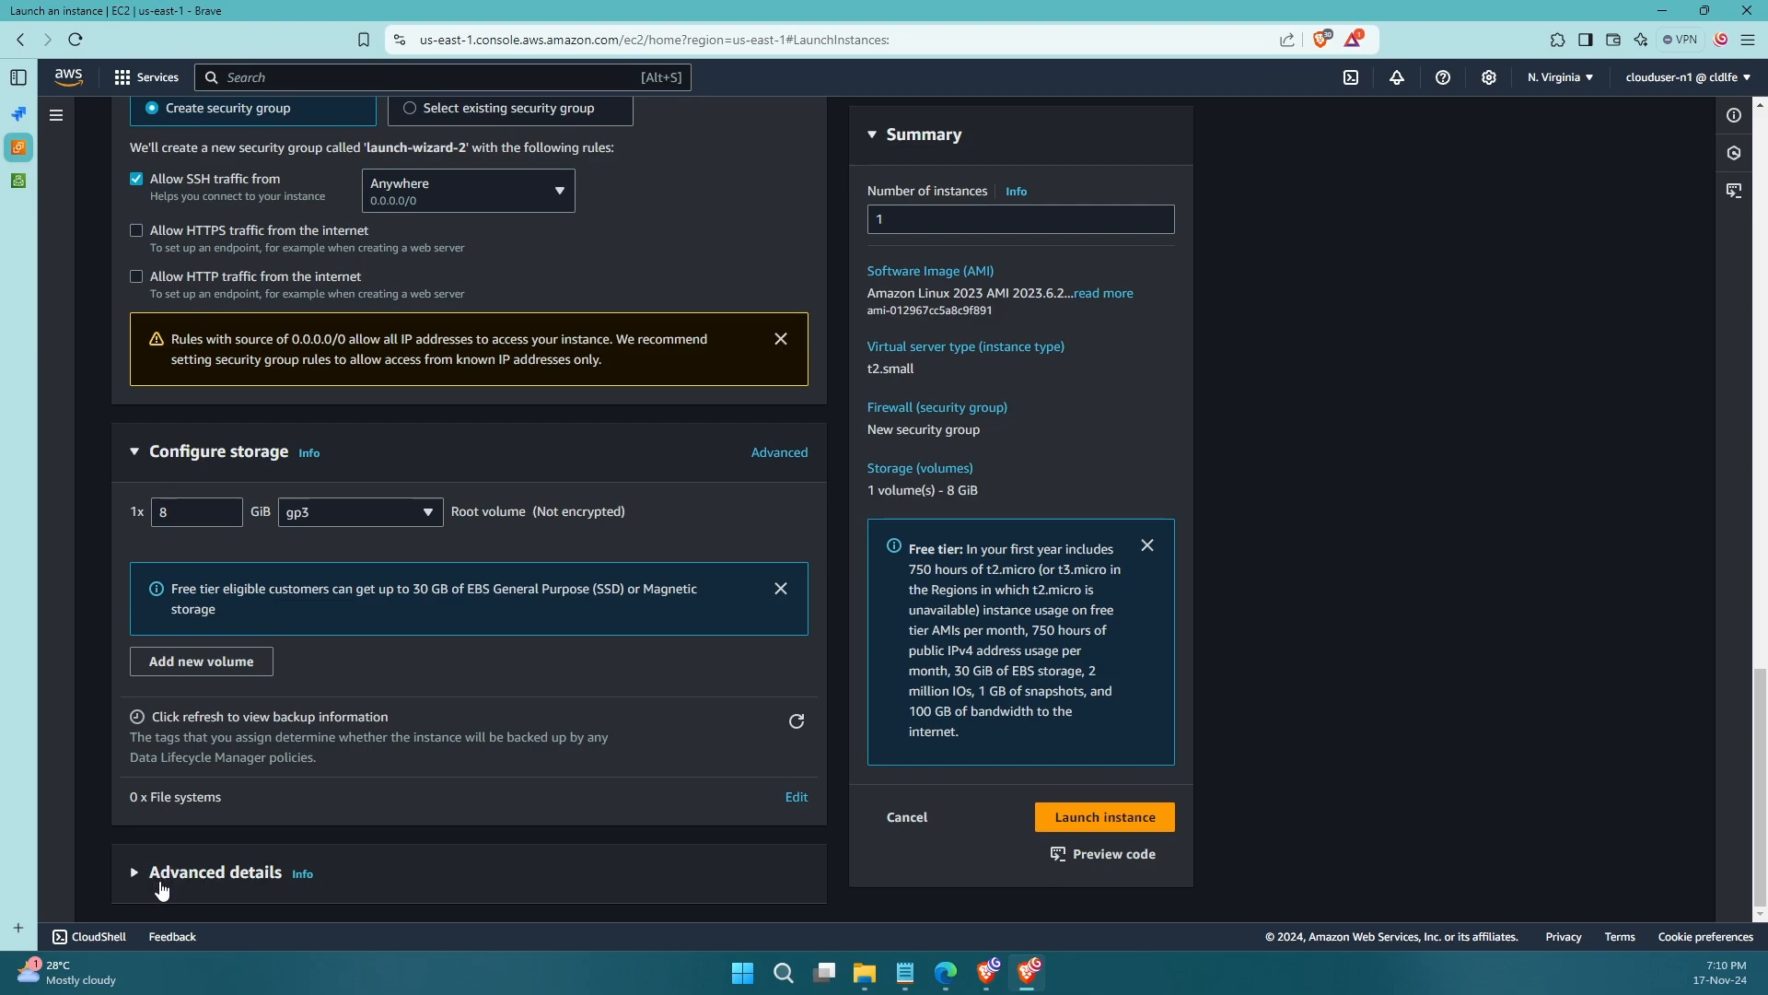
click(161, 889)
scroll(304, 748, down, 6)
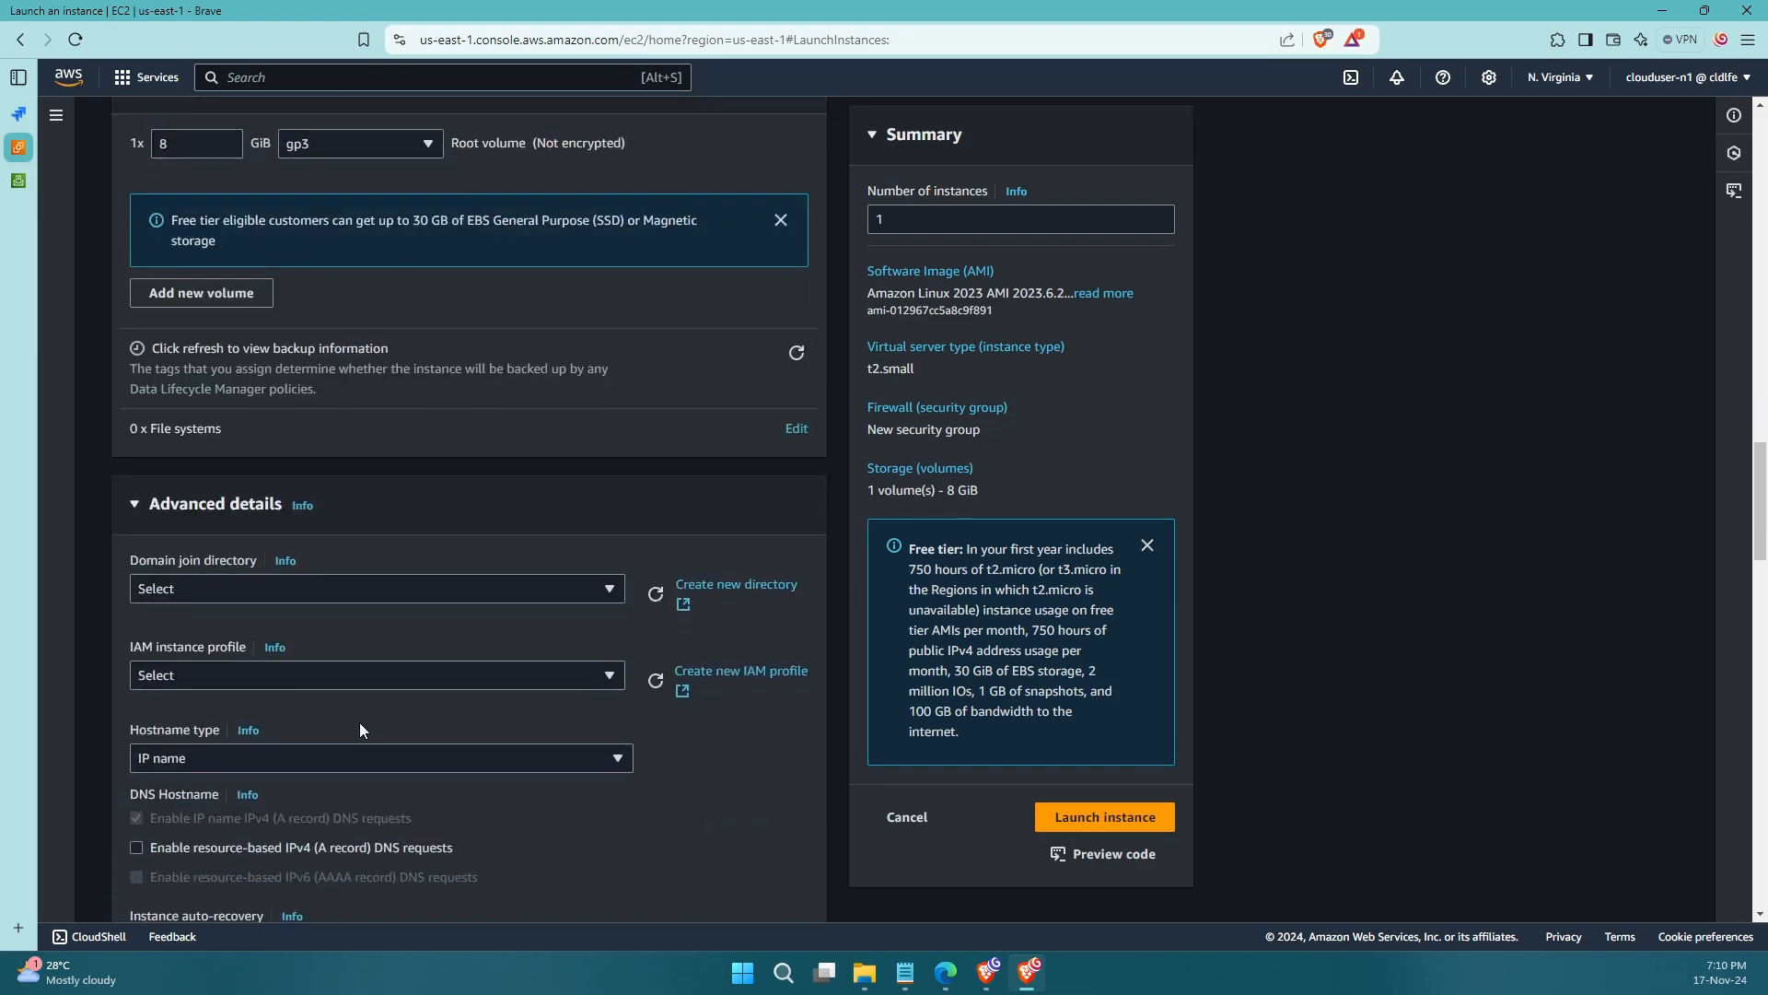
scroll(318, 543, down, 4)
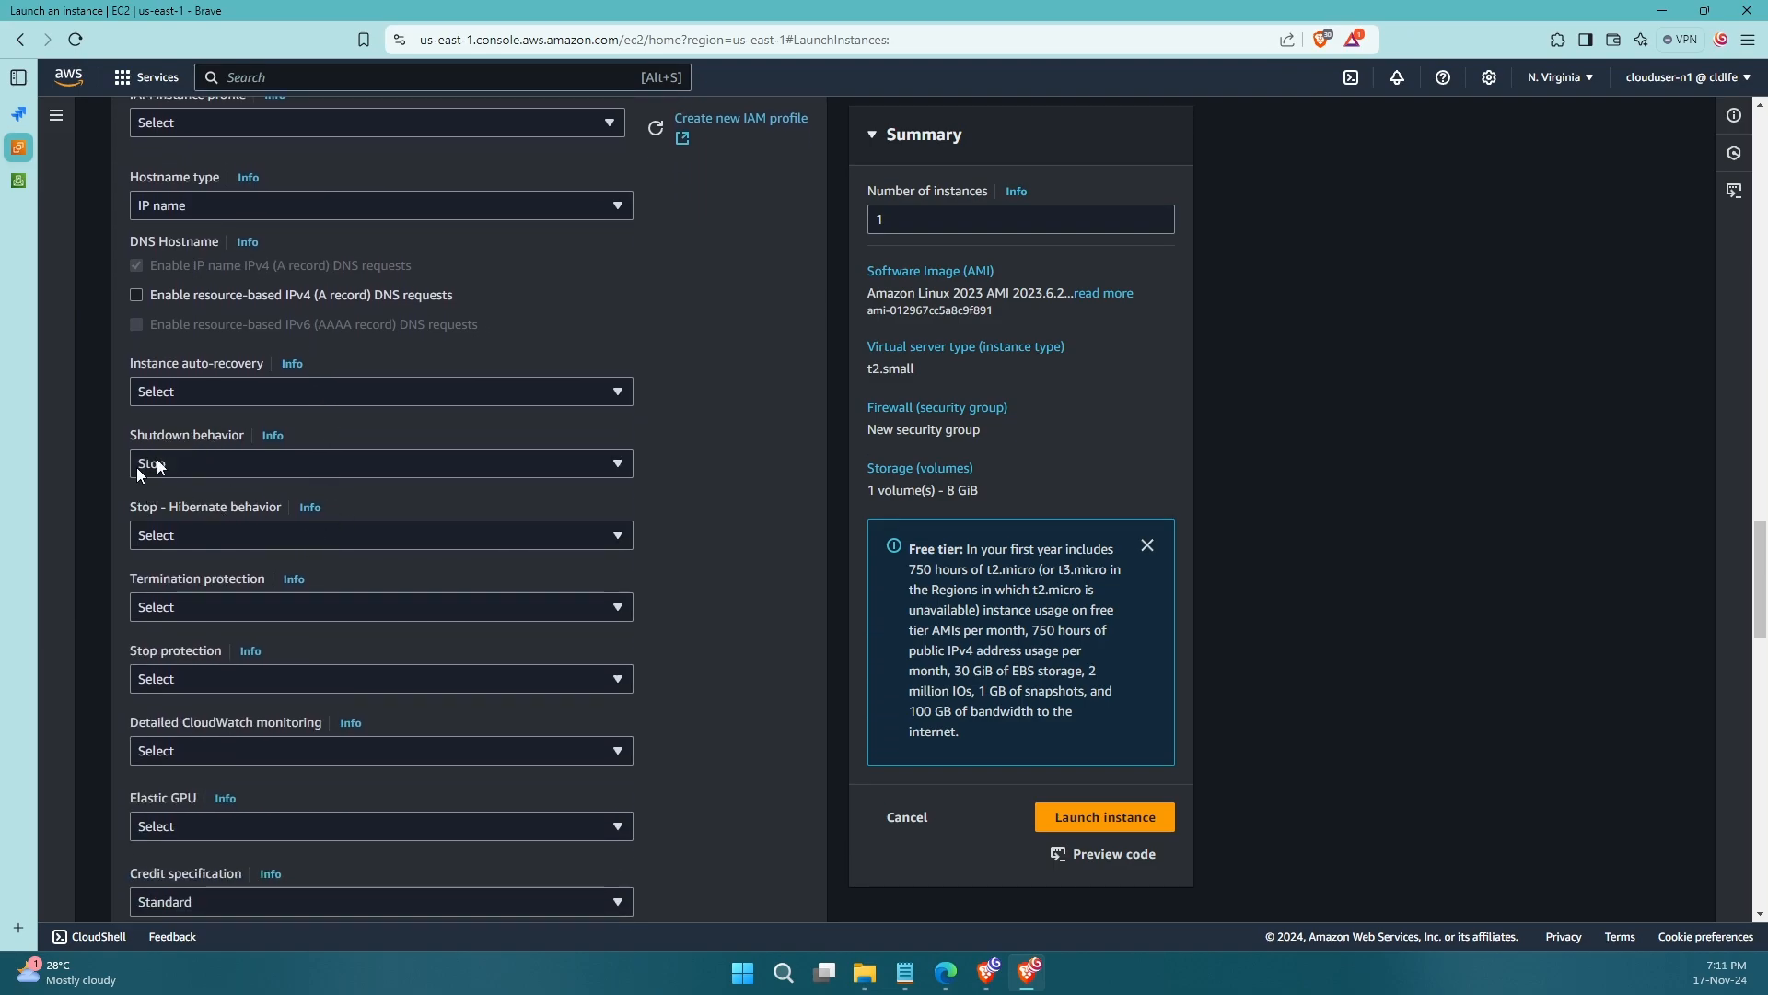
scroll(301, 466, down, 2)
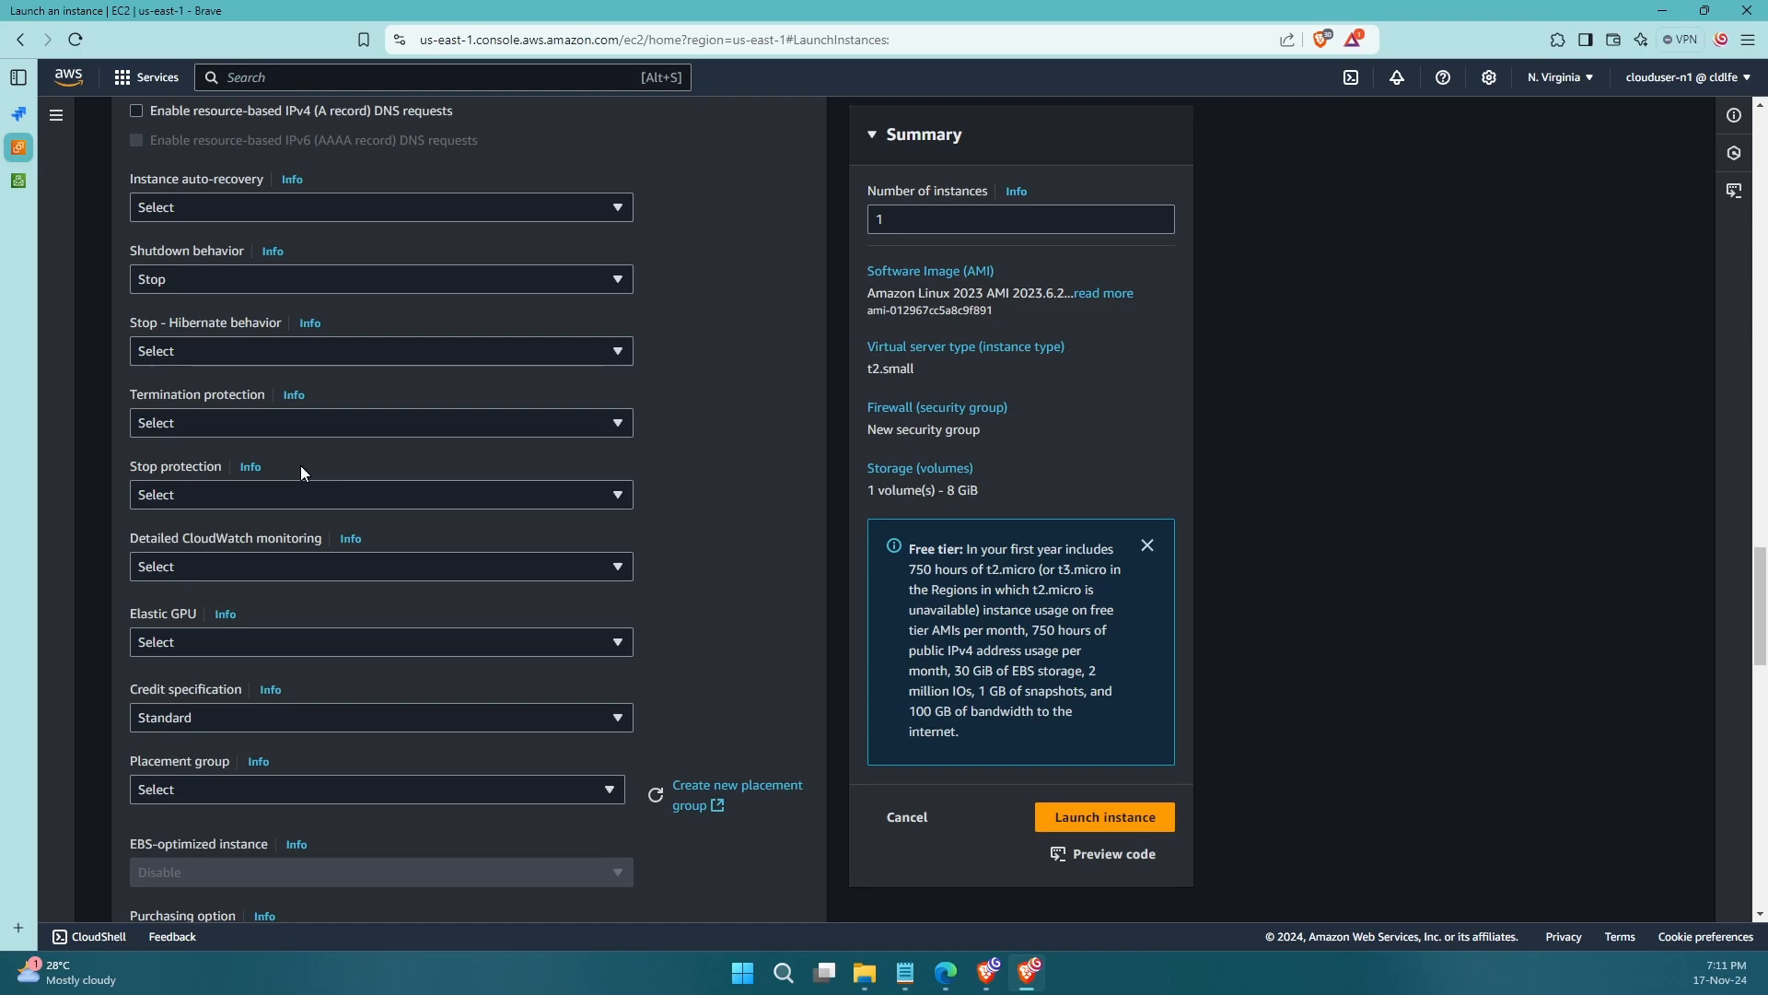
scroll(300, 466, down, 5)
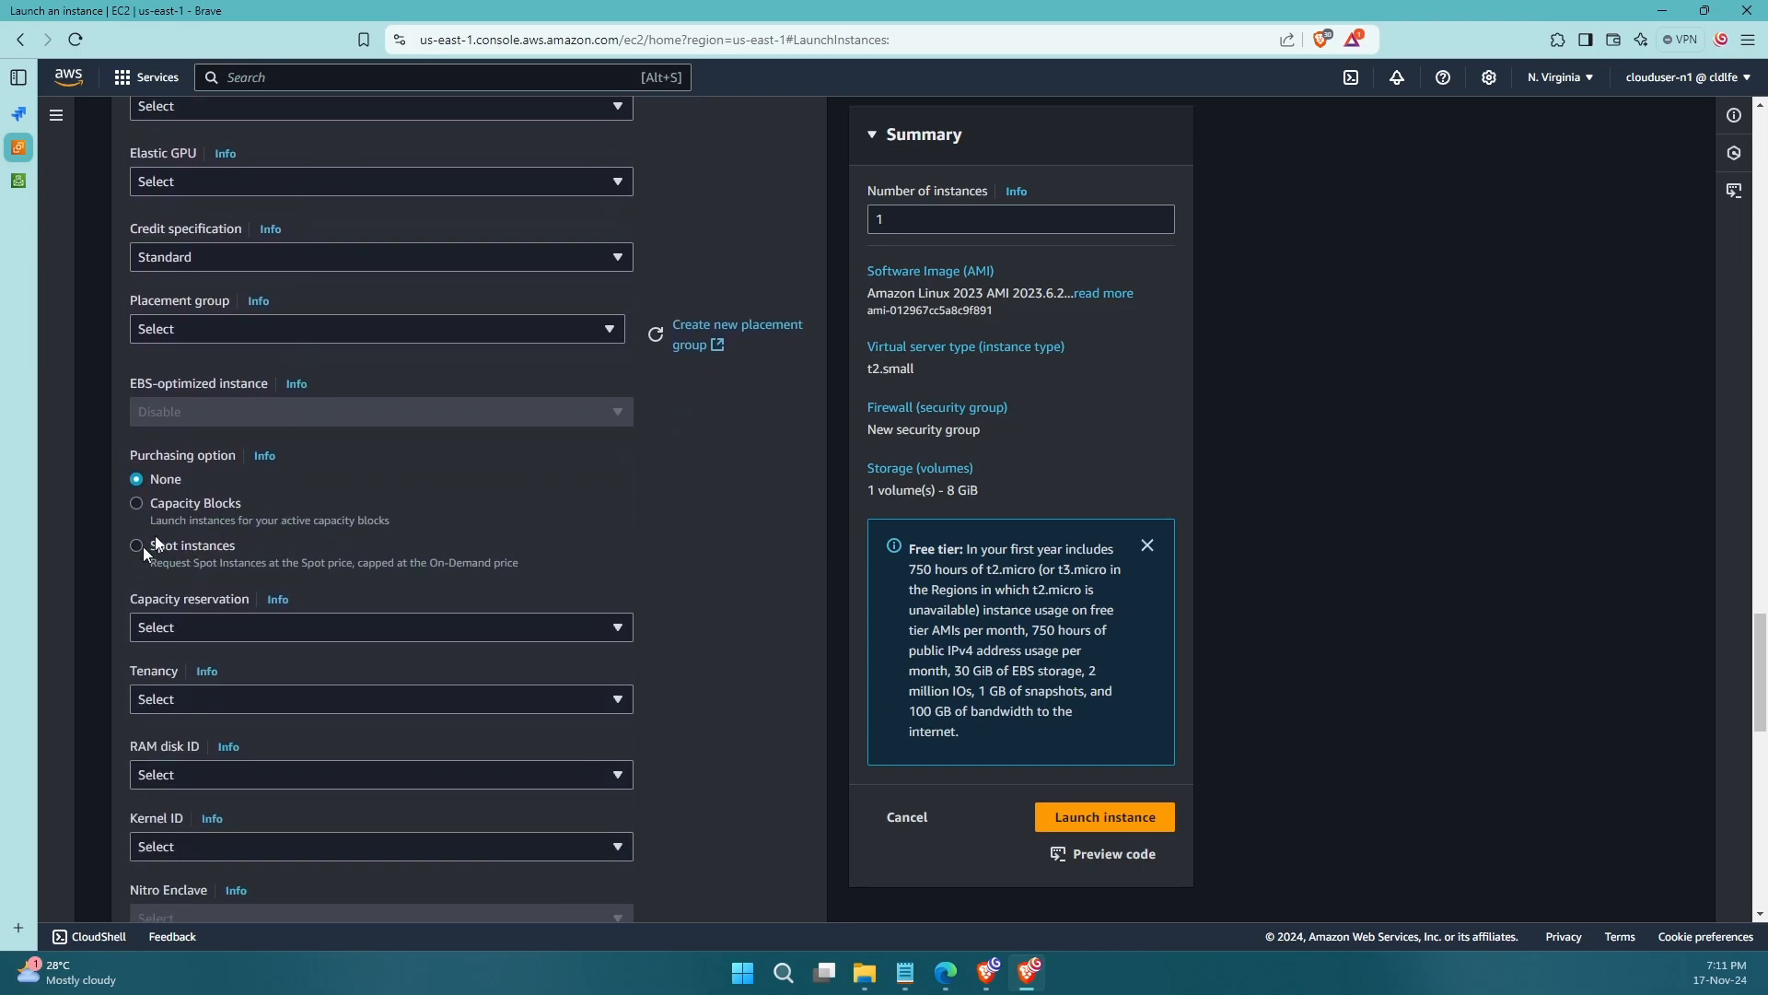
click(164, 546)
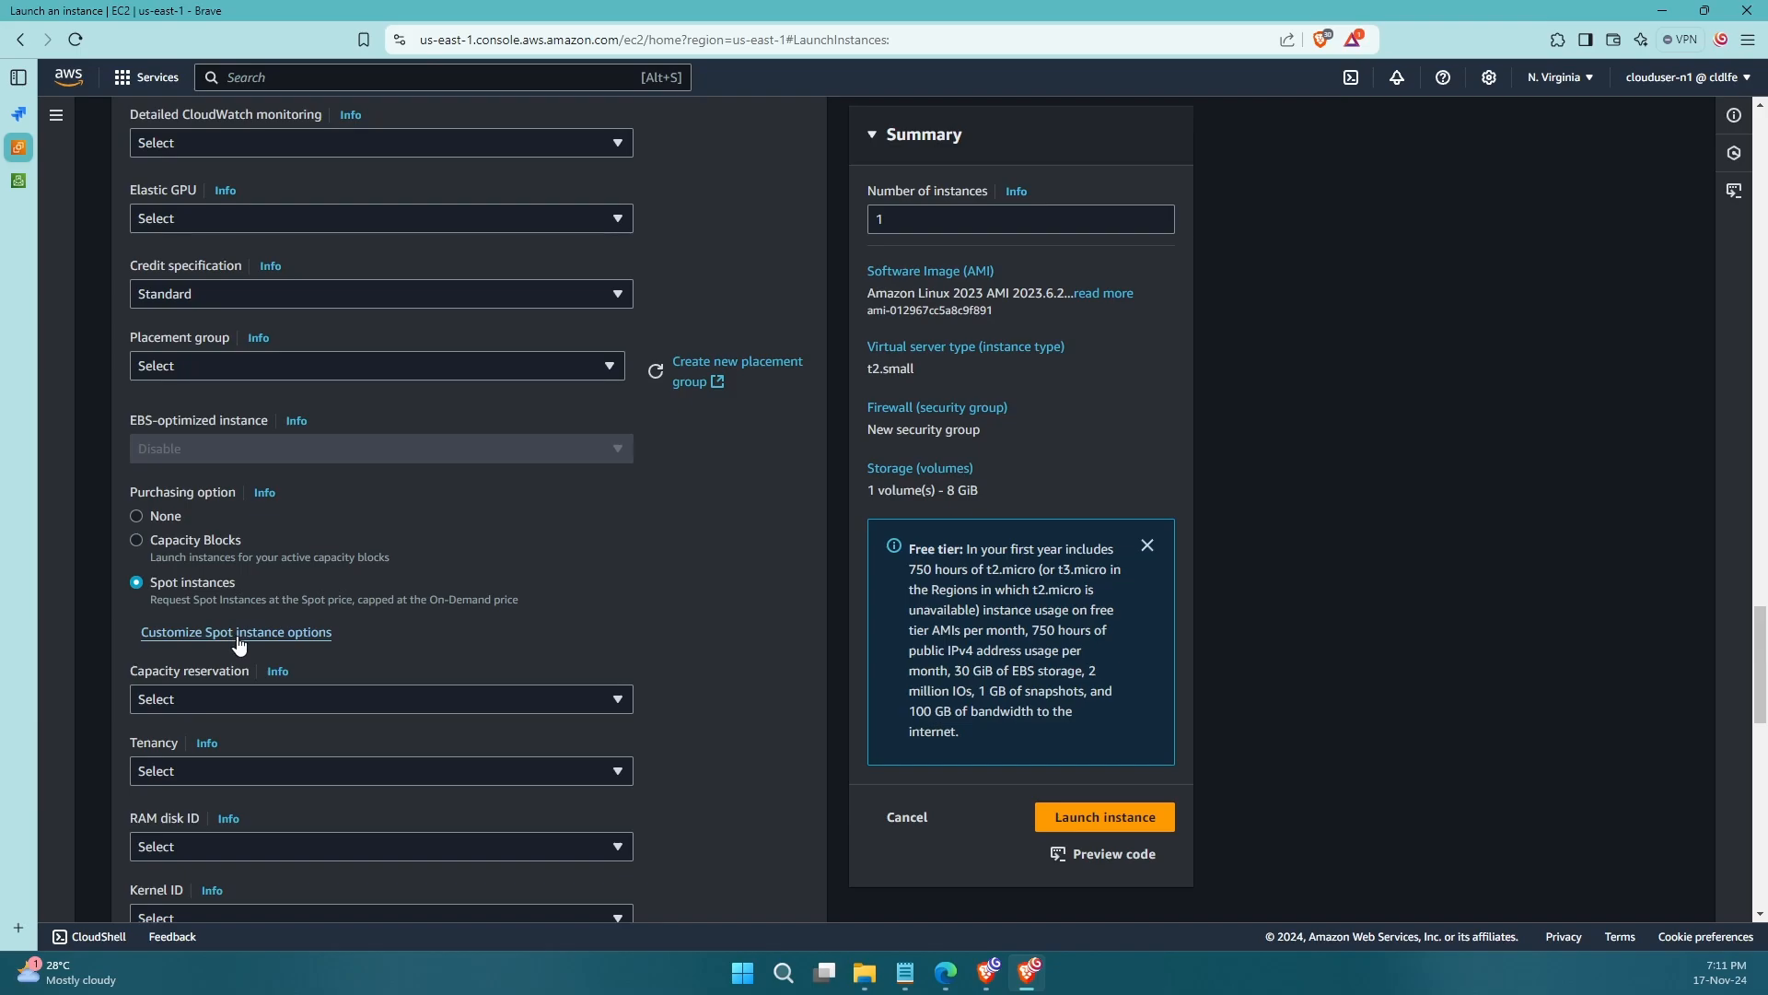
- Customize the Spot instance options and set the request type to Persistent
click(238, 633)
scroll(660, 610, down, 3)
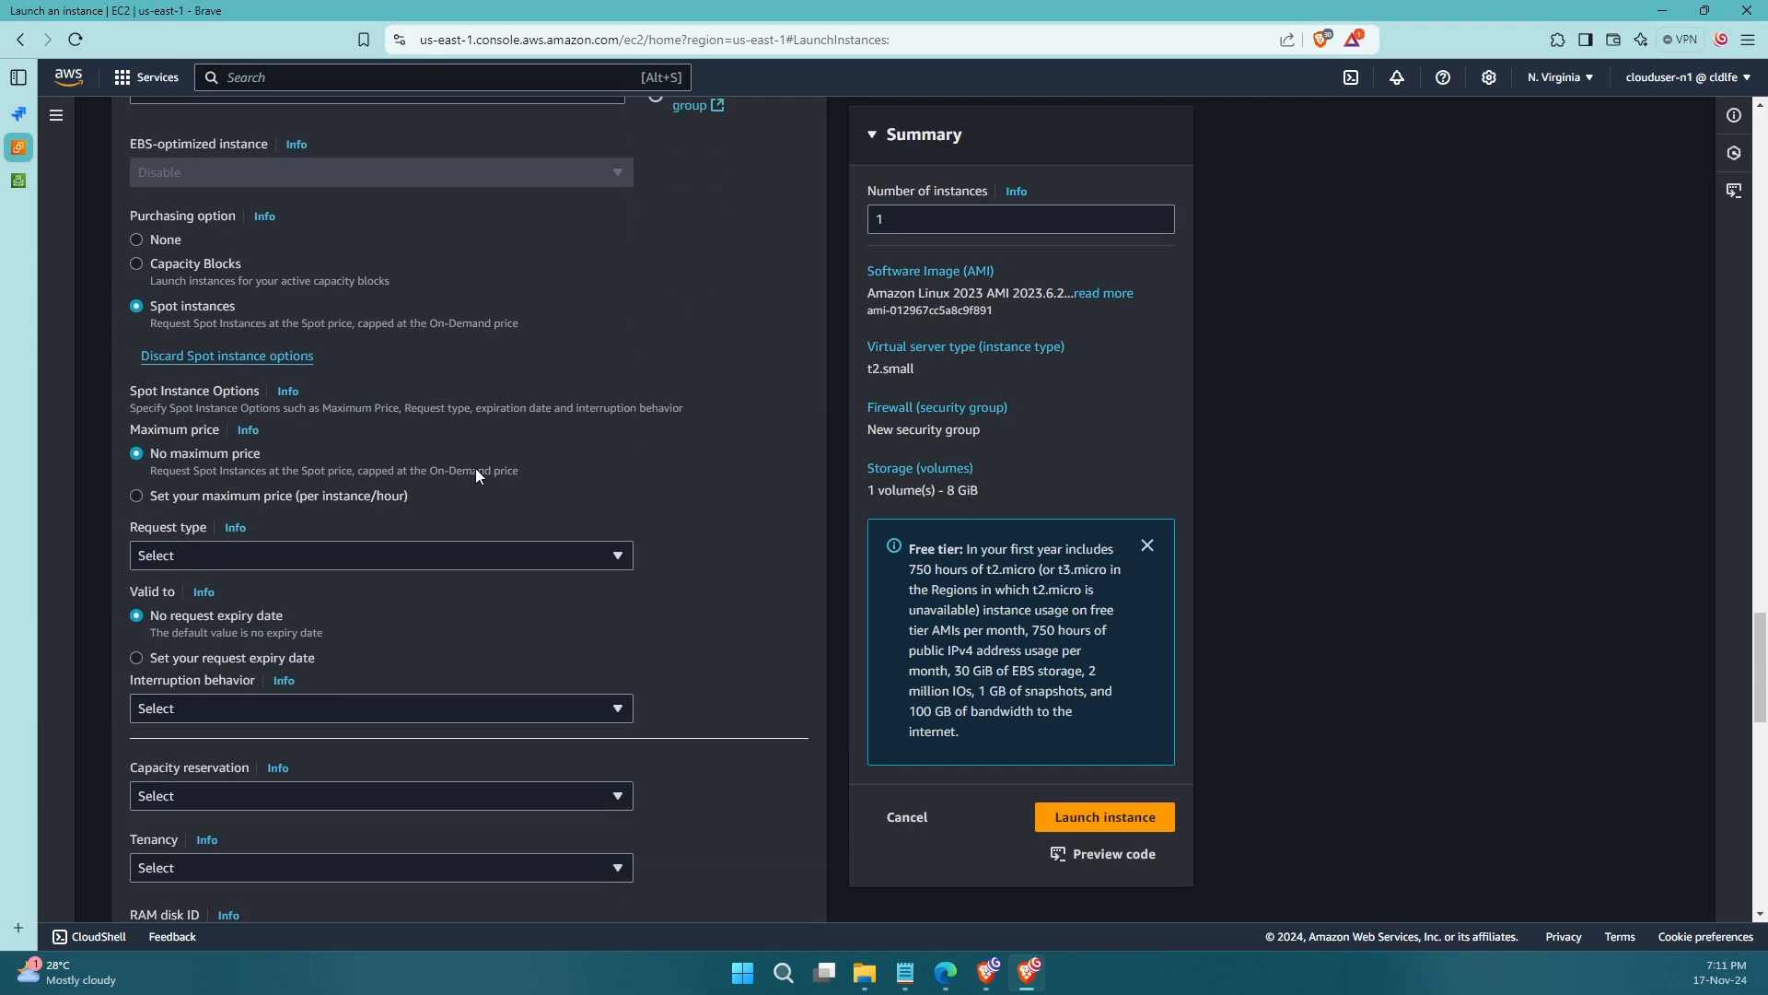
click(282, 558)
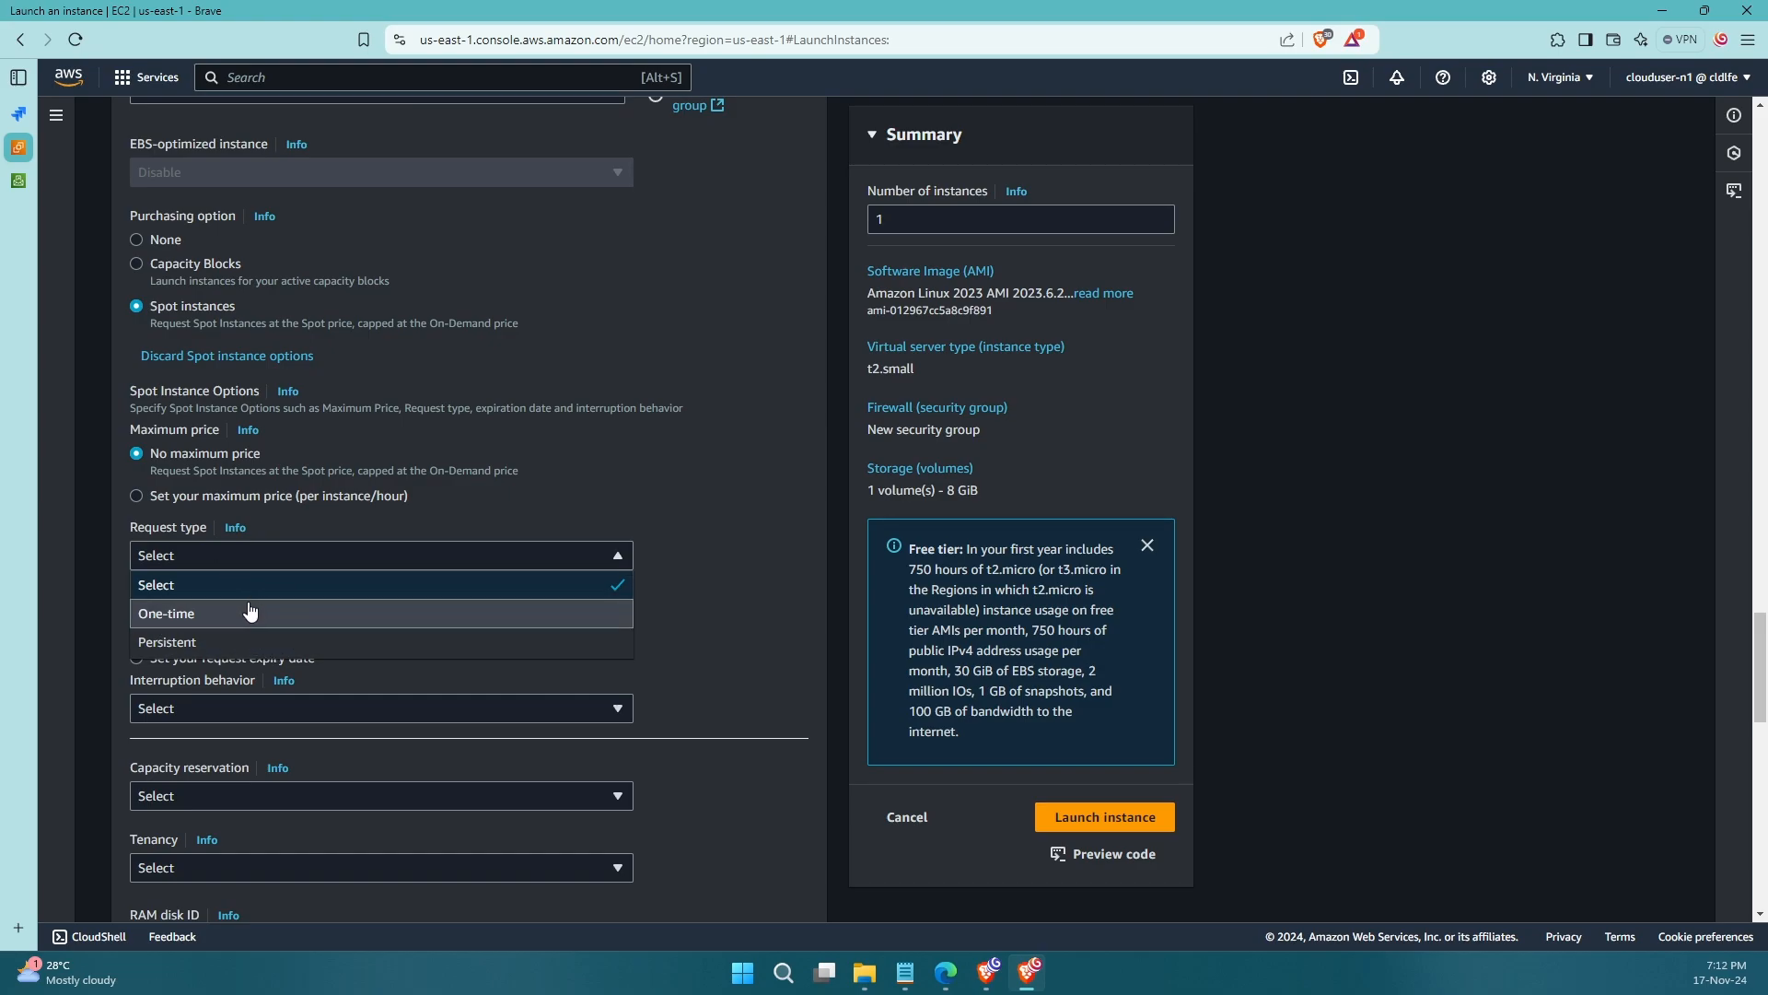
click(198, 645)
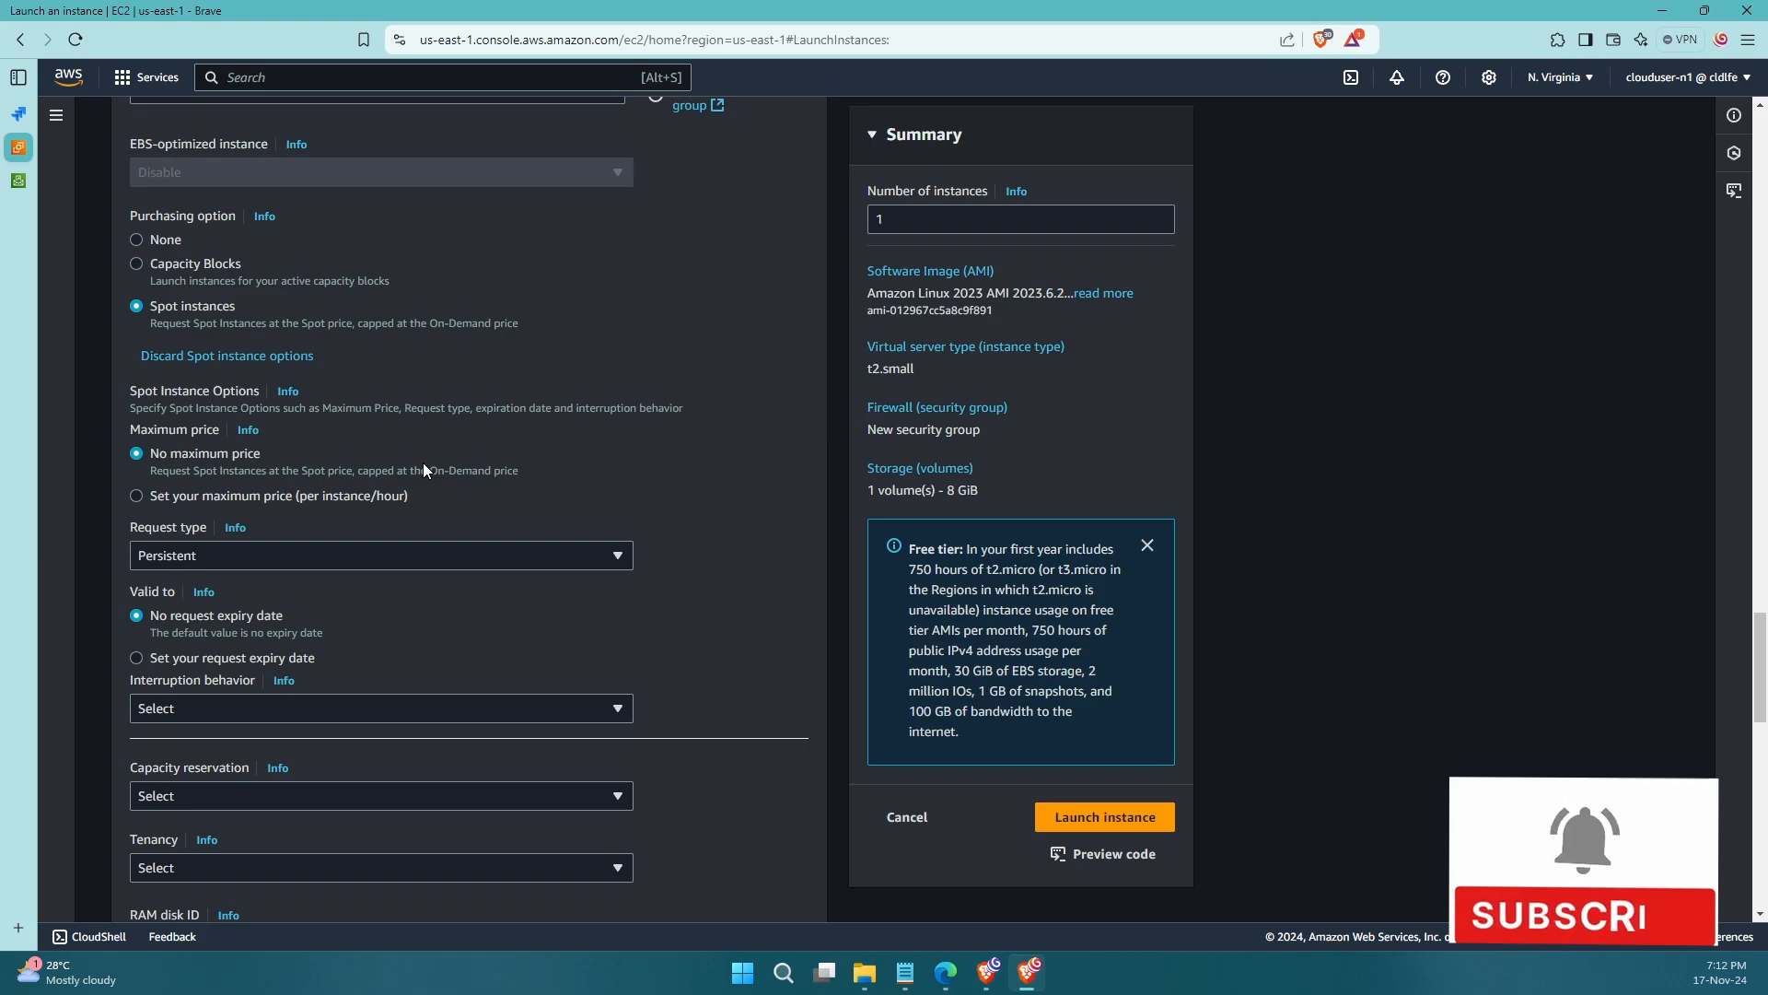
click(394, 495)
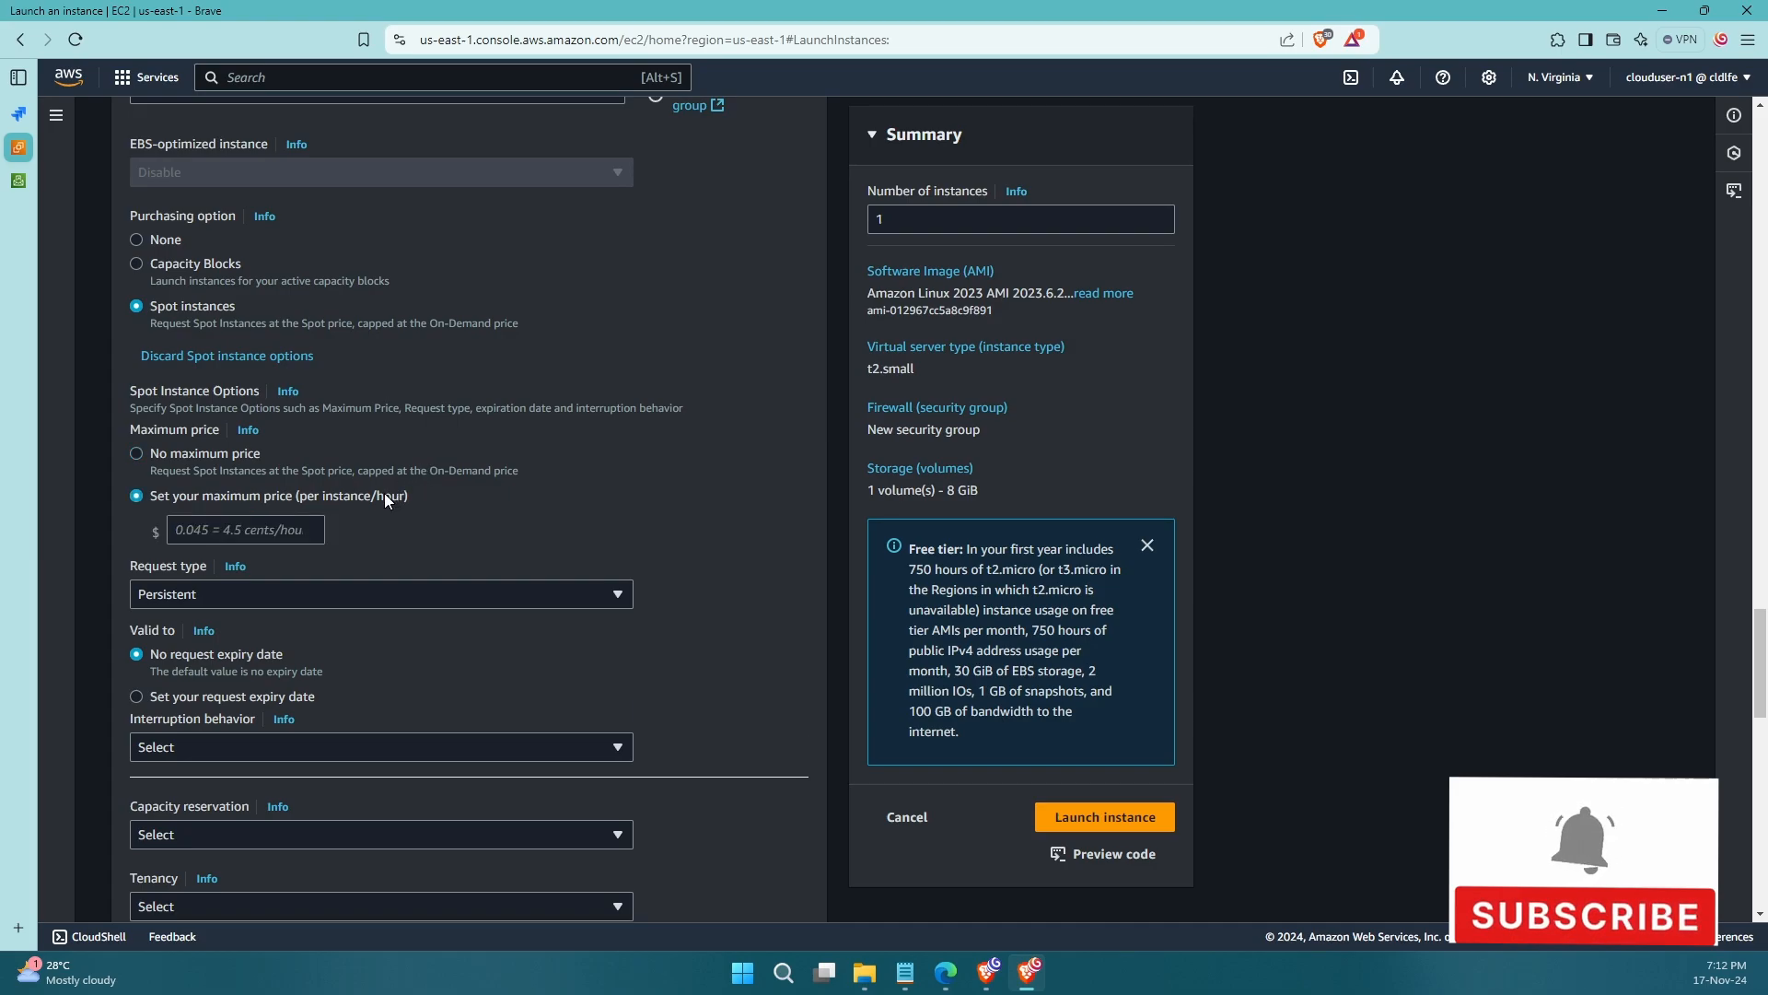
click(208, 455)
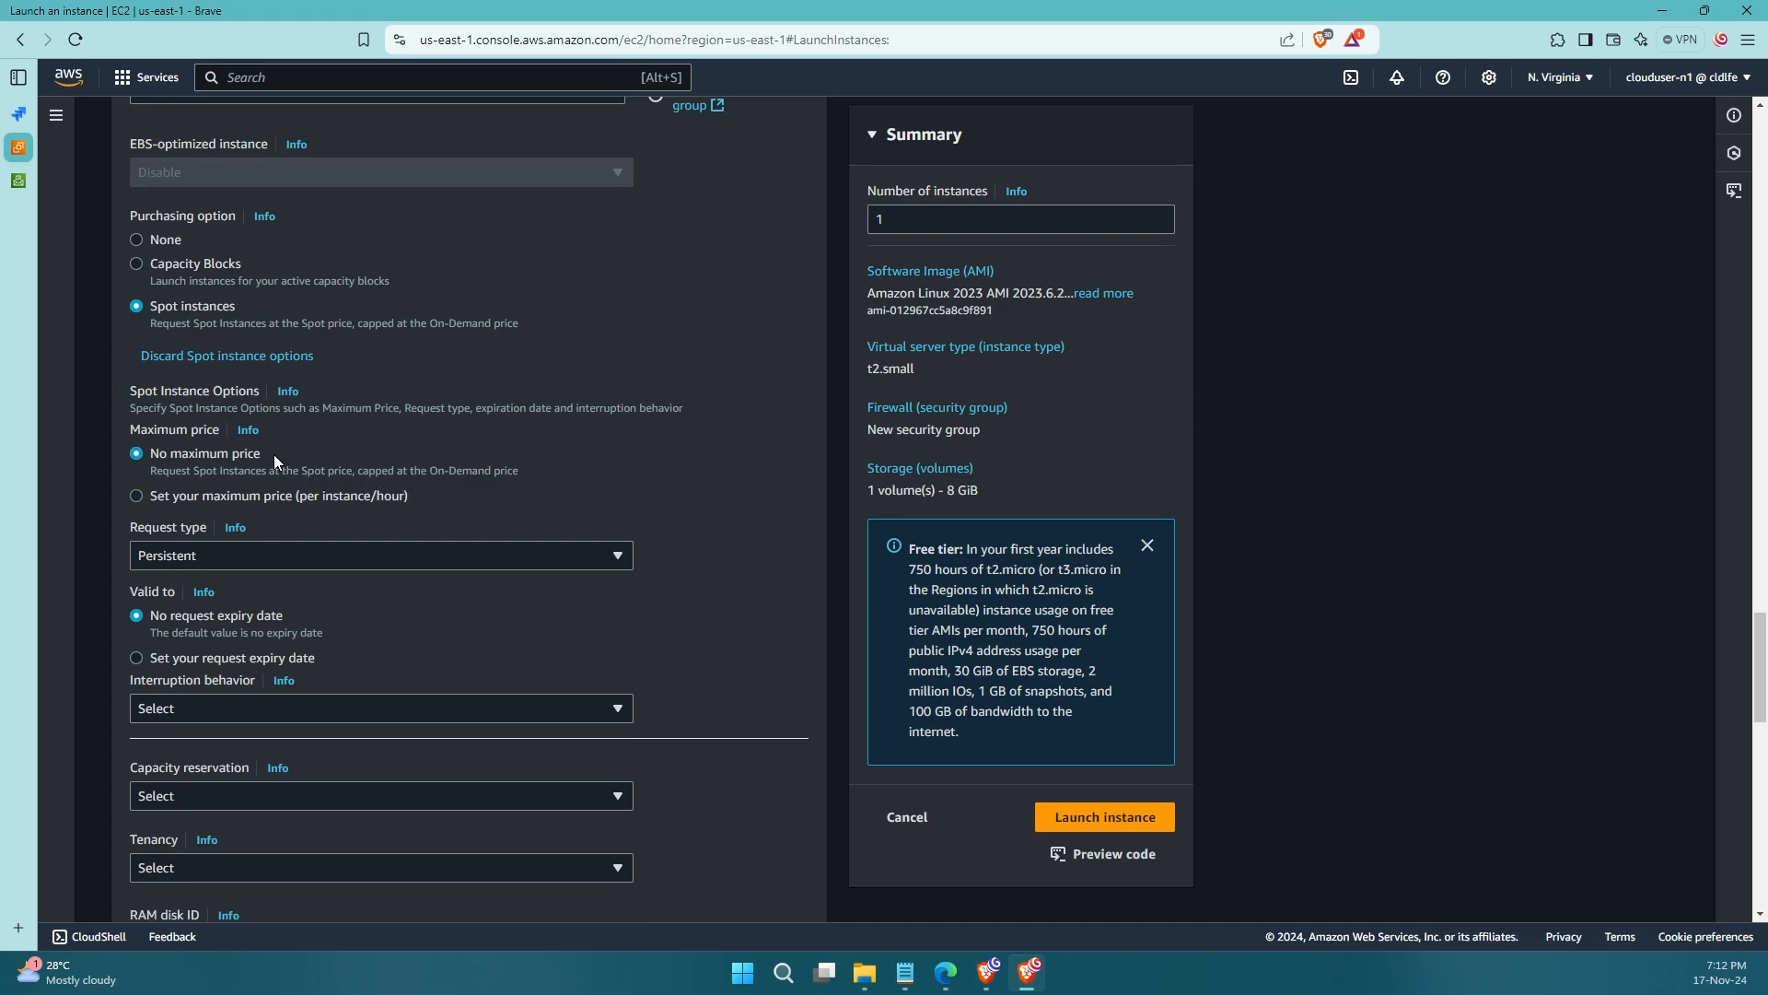
scroll(323, 462, down, 1)
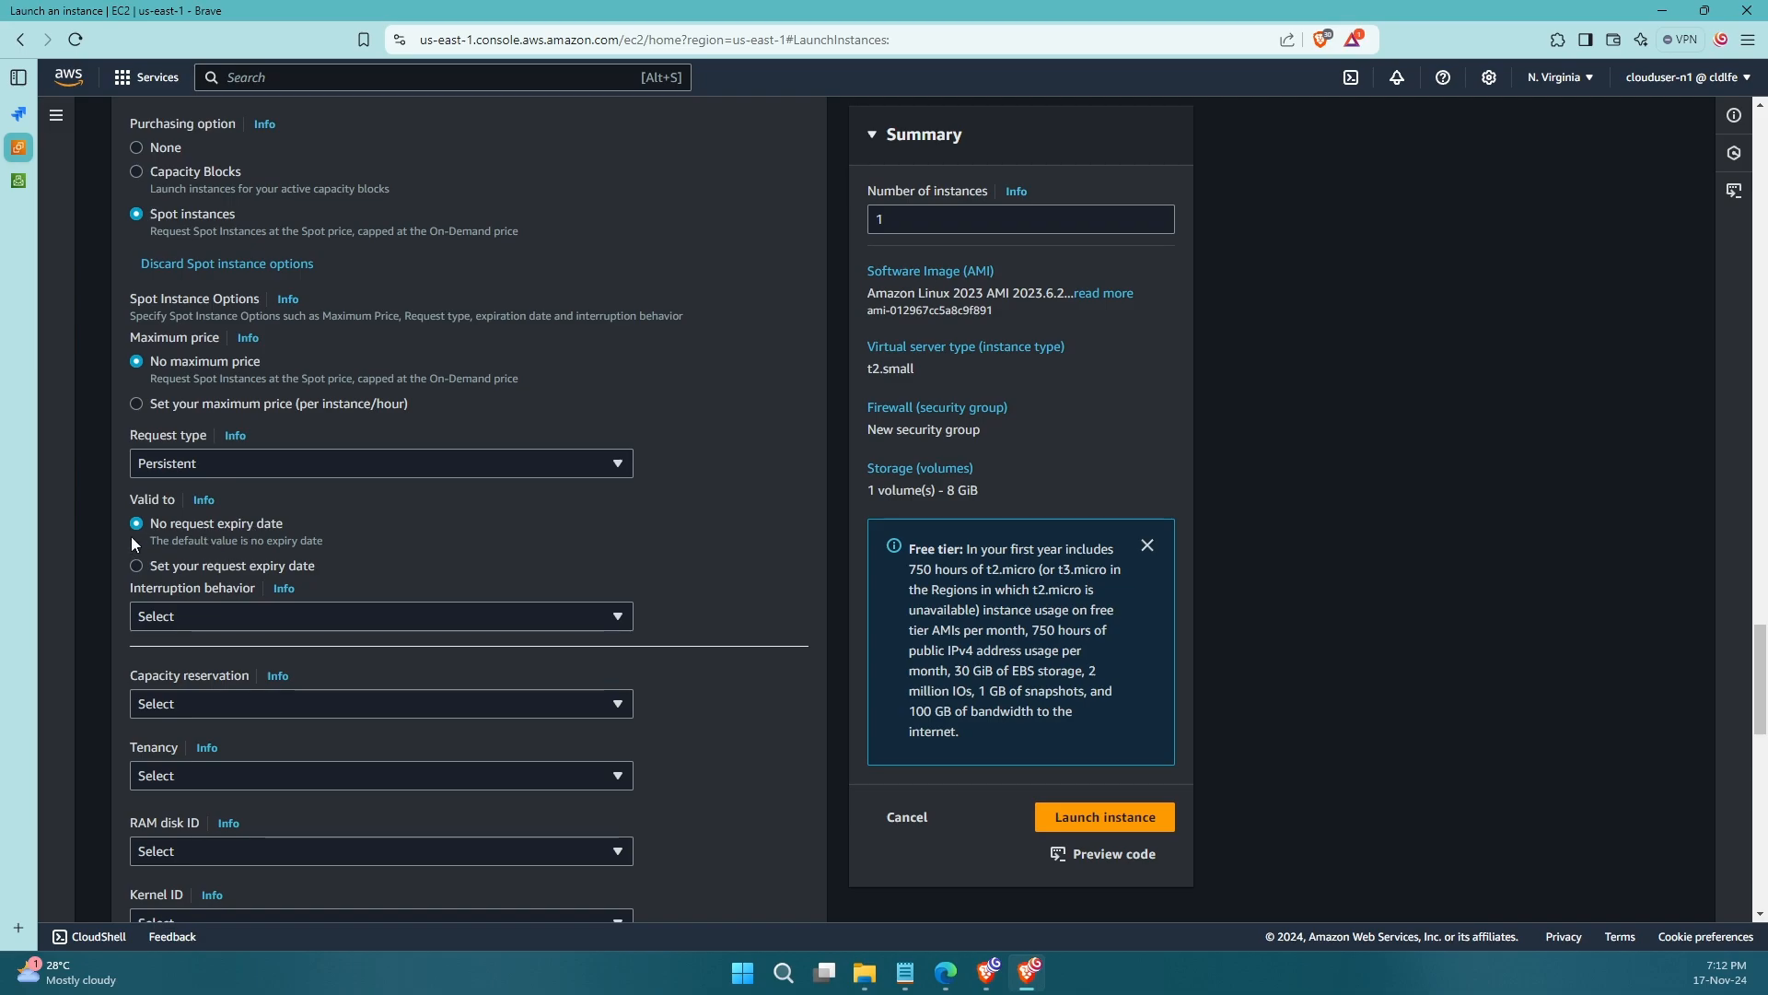
click(273, 561)
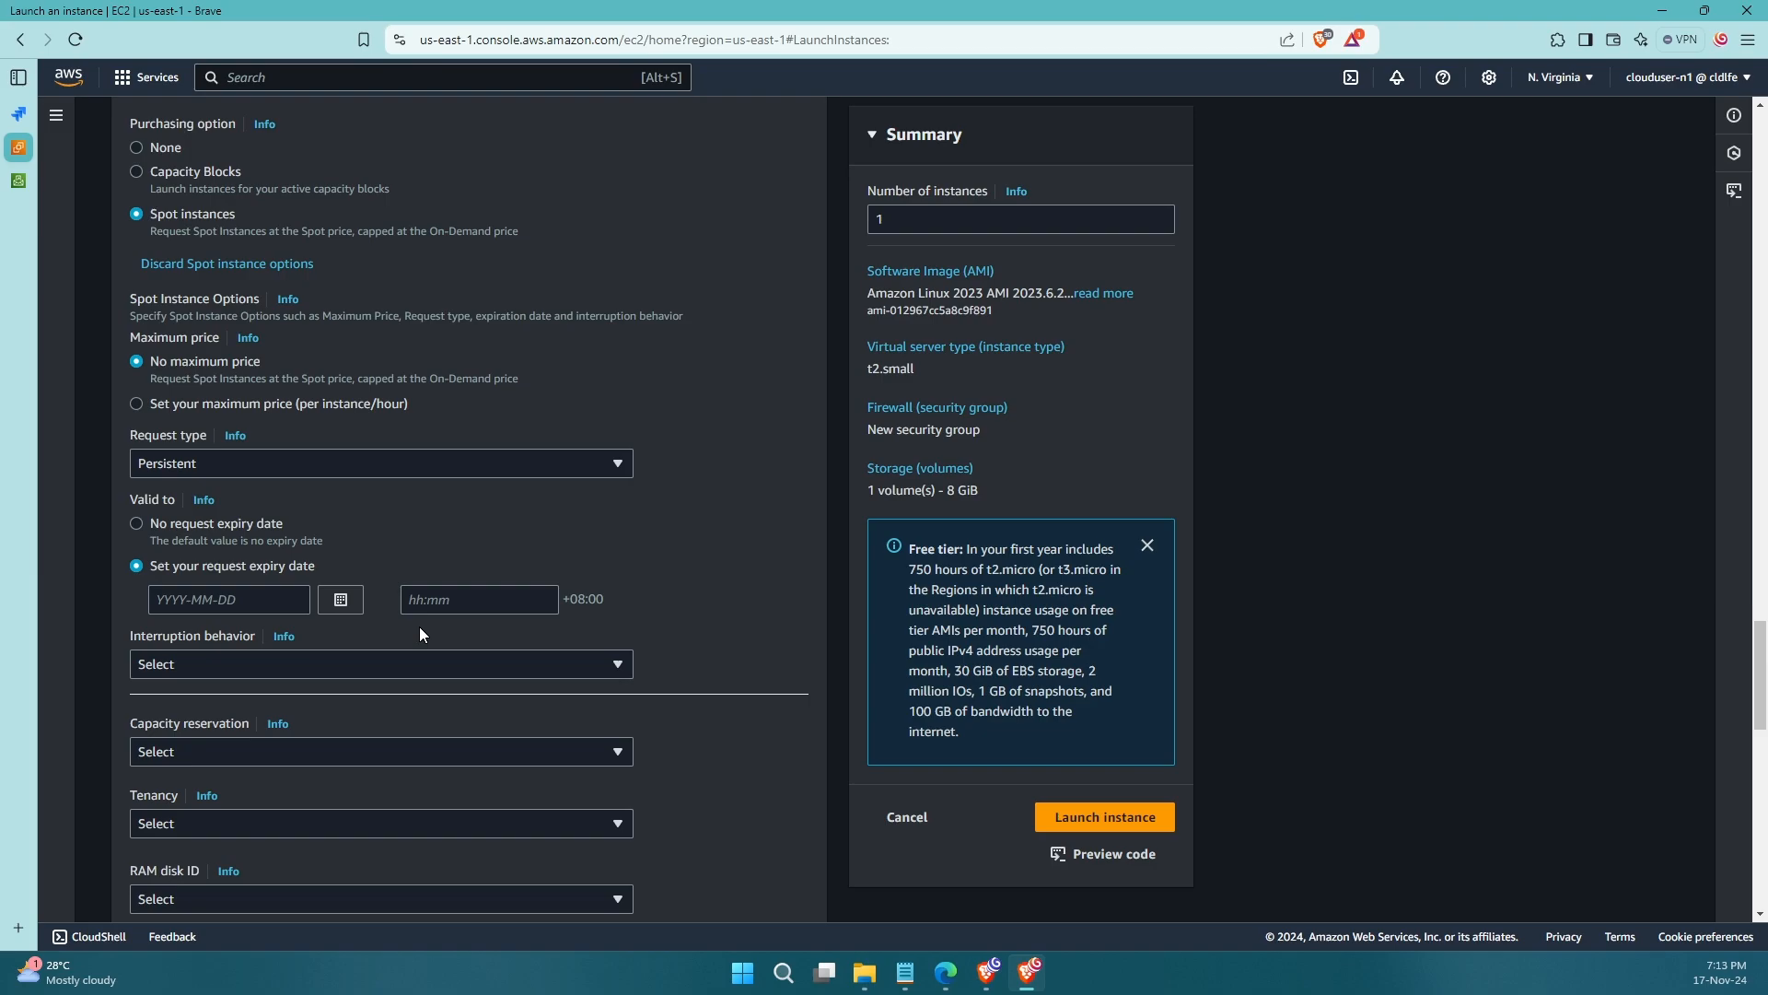
click(192, 530)
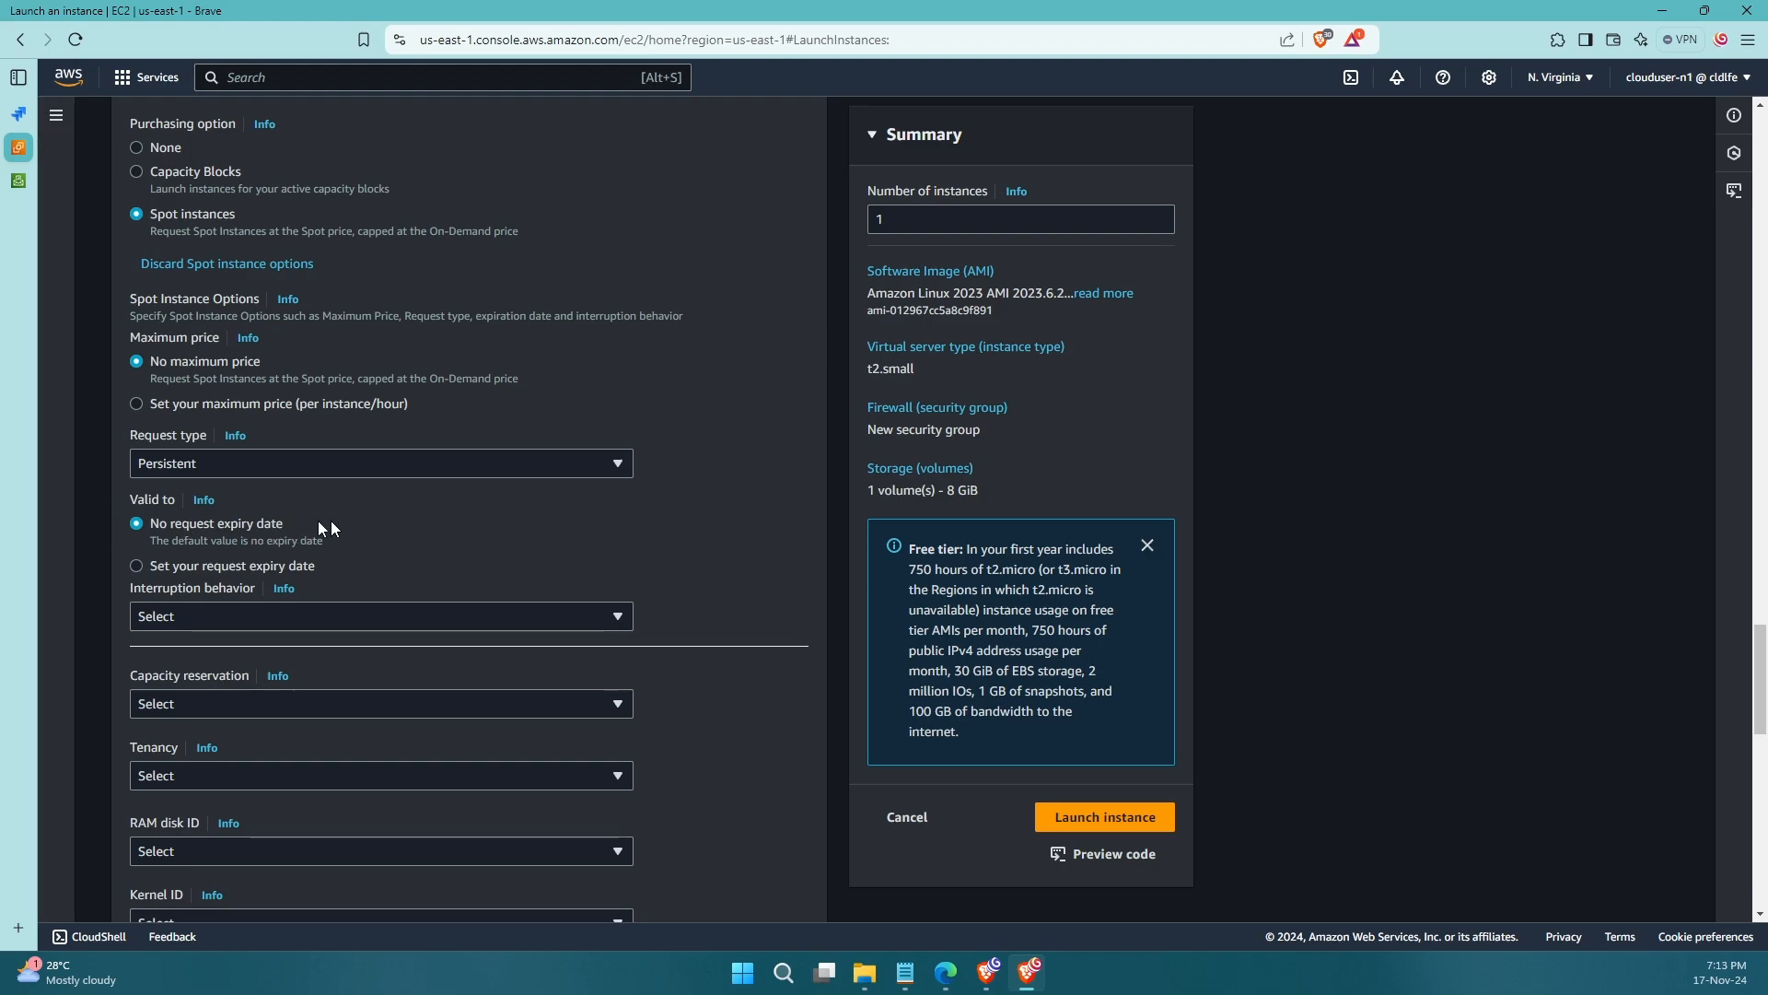
- Set the Spot request's interruption behavior to Stop
scroll(346, 515, down, 2)
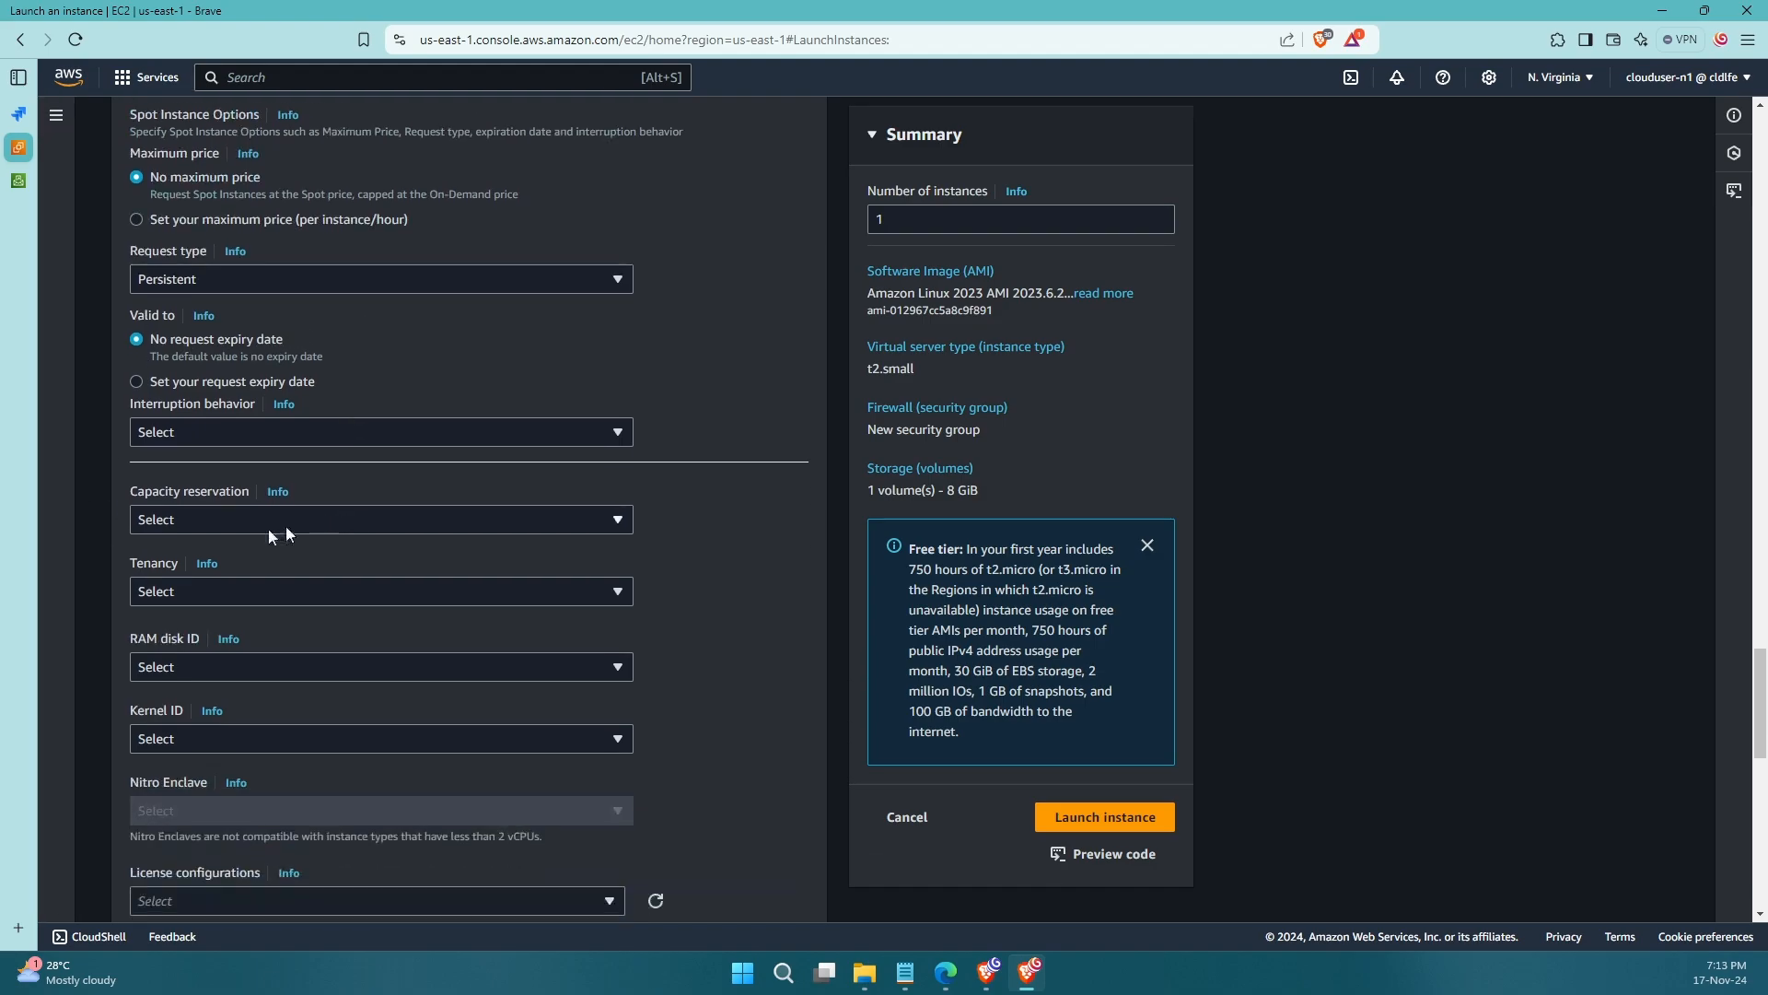
click(180, 432)
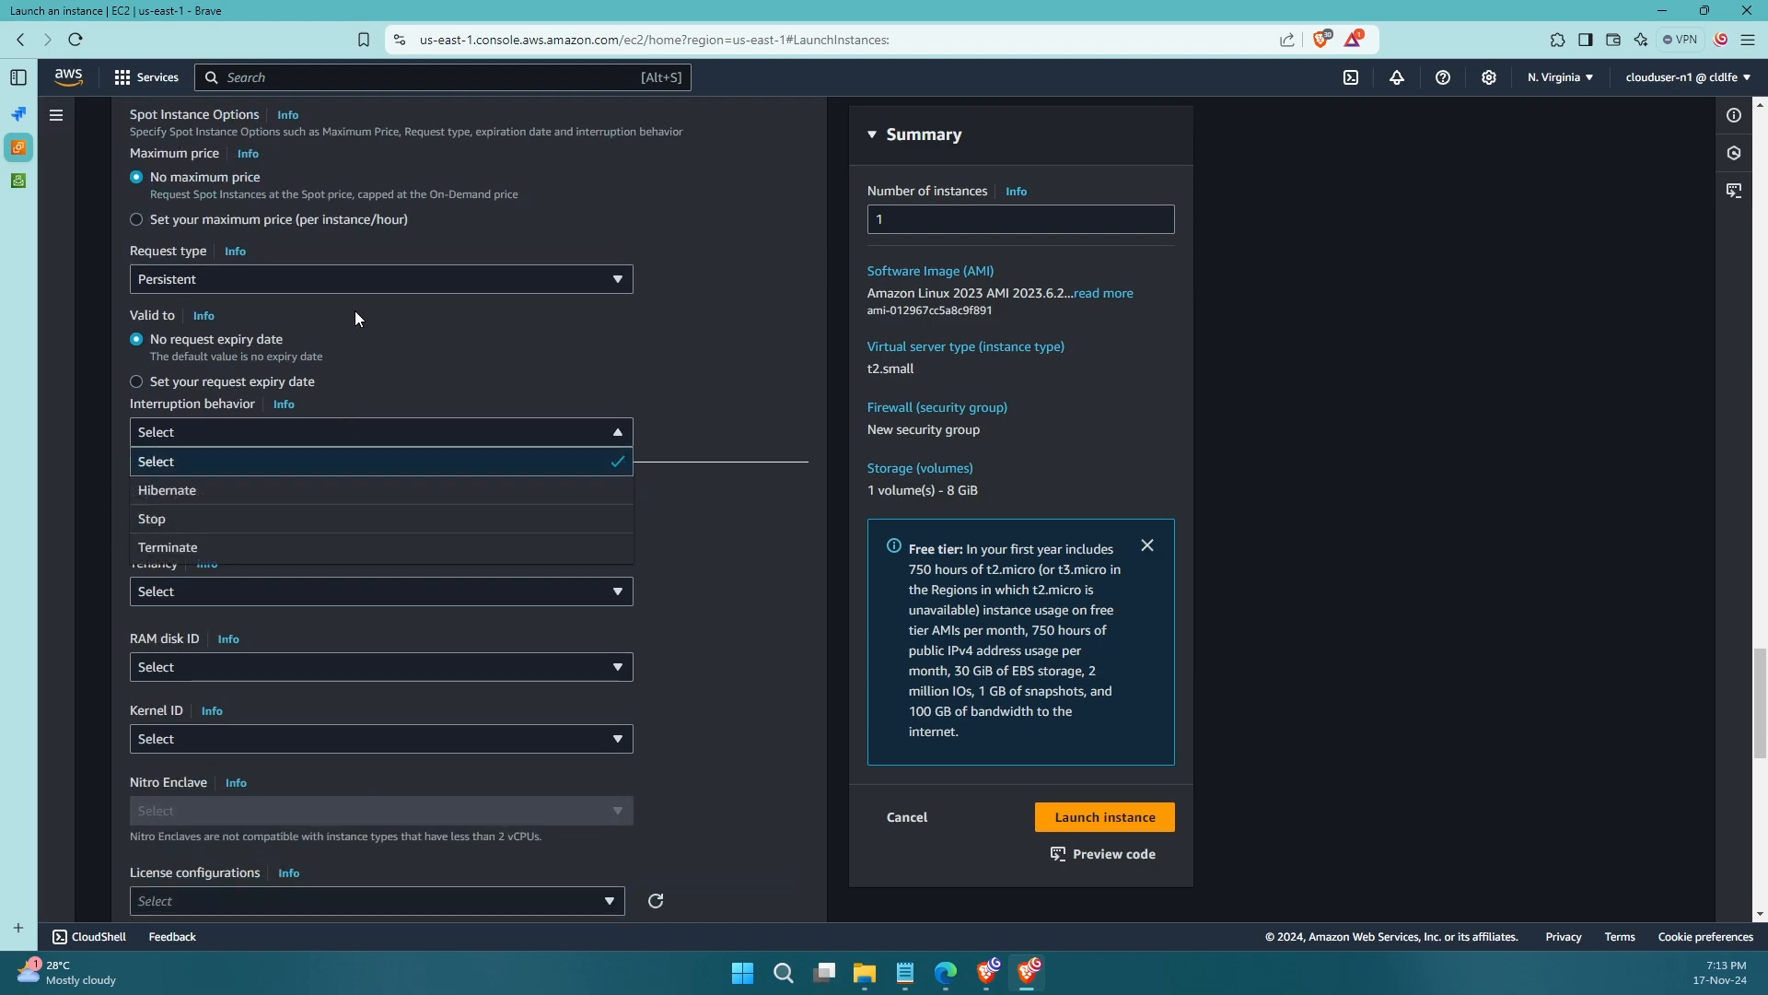
scroll(356, 312, up, 2)
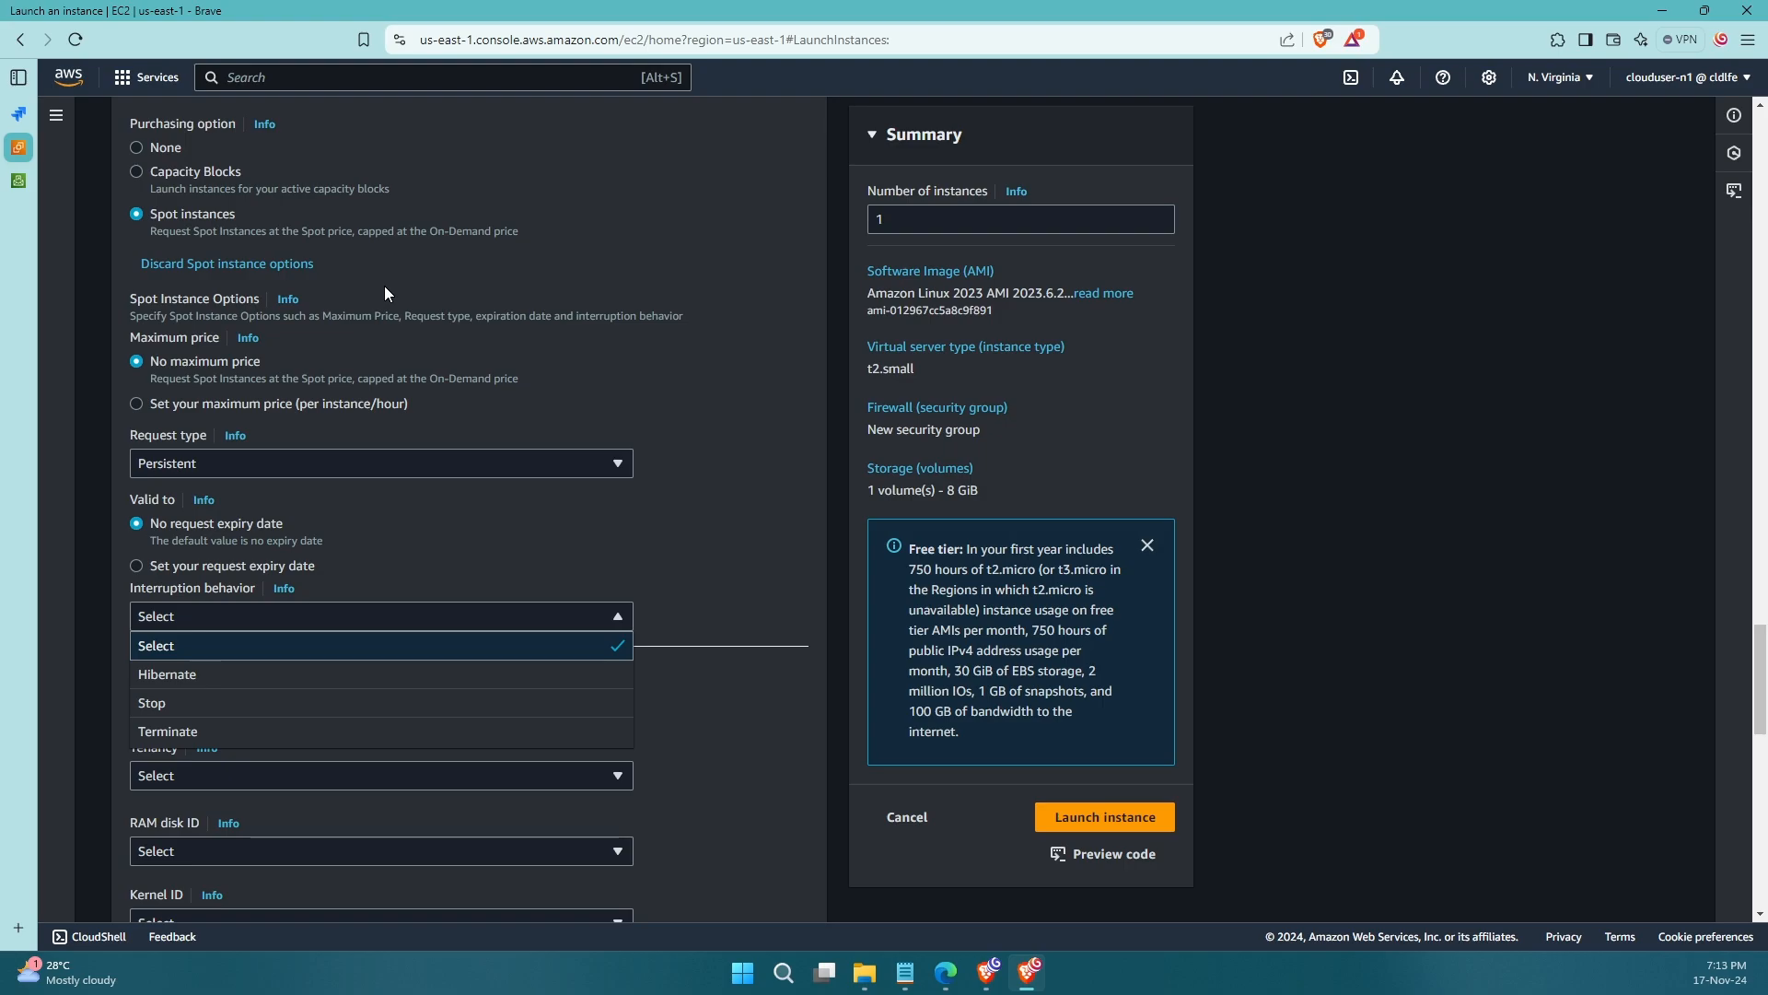
scroll(313, 350, down, 3)
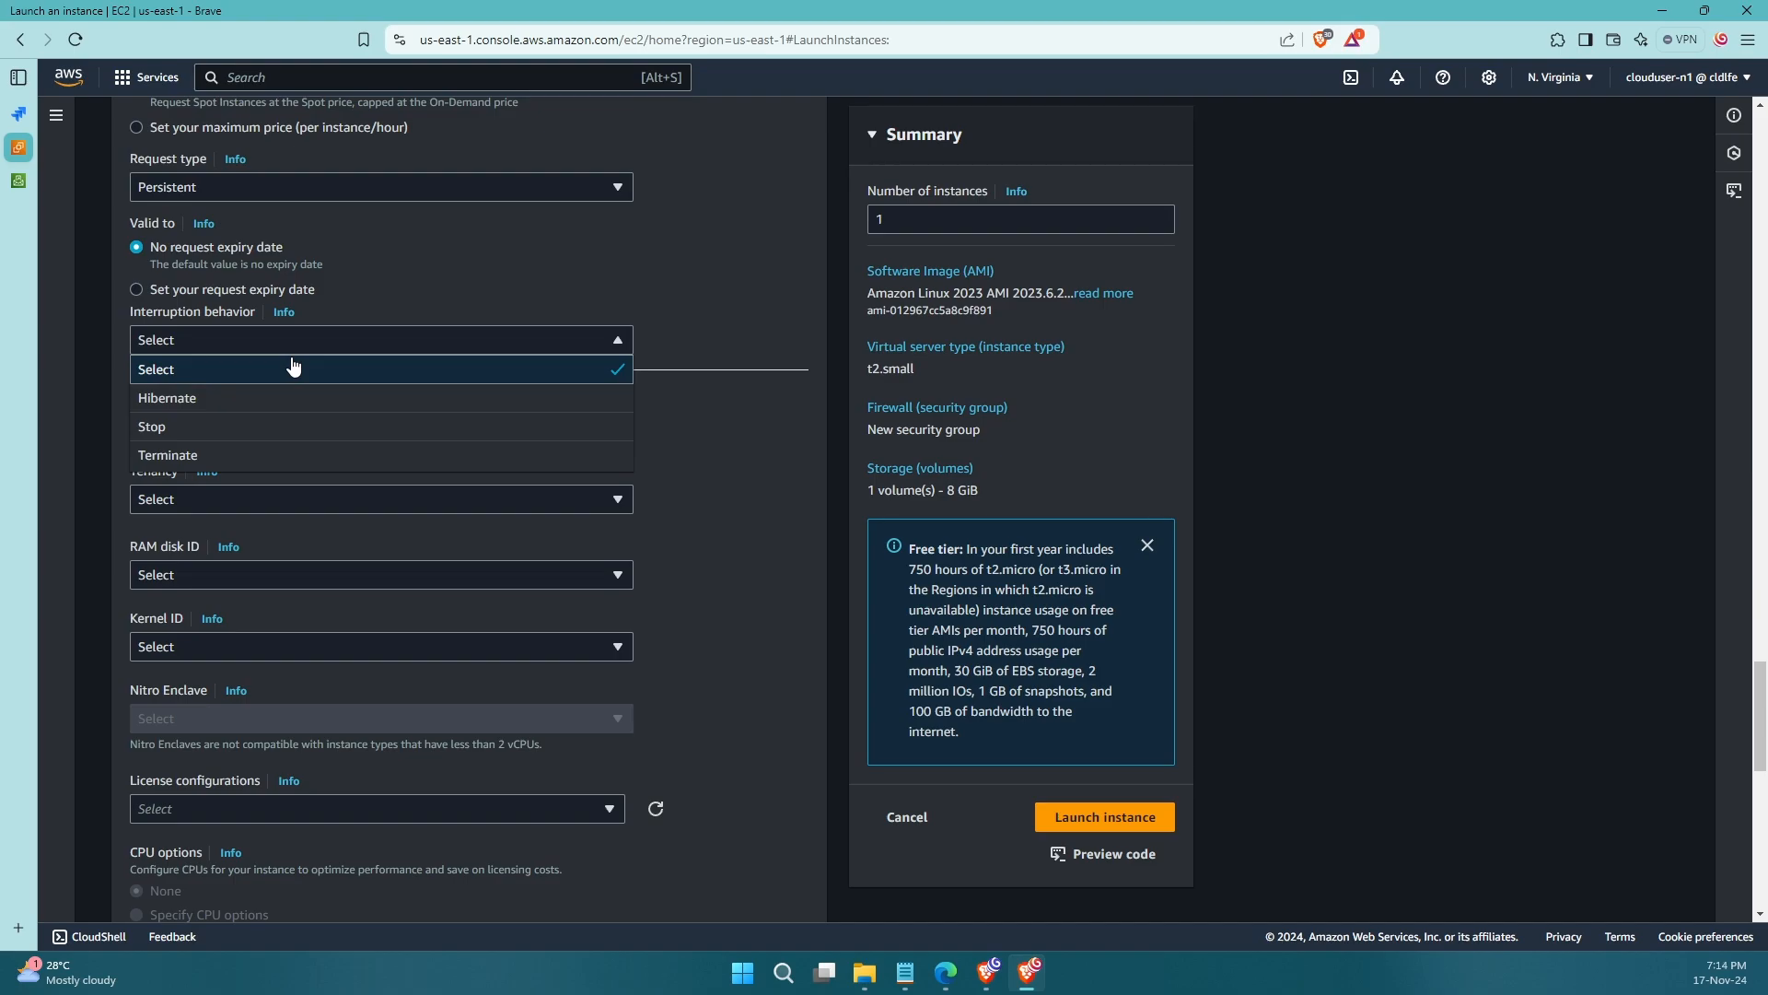
click(321, 427)
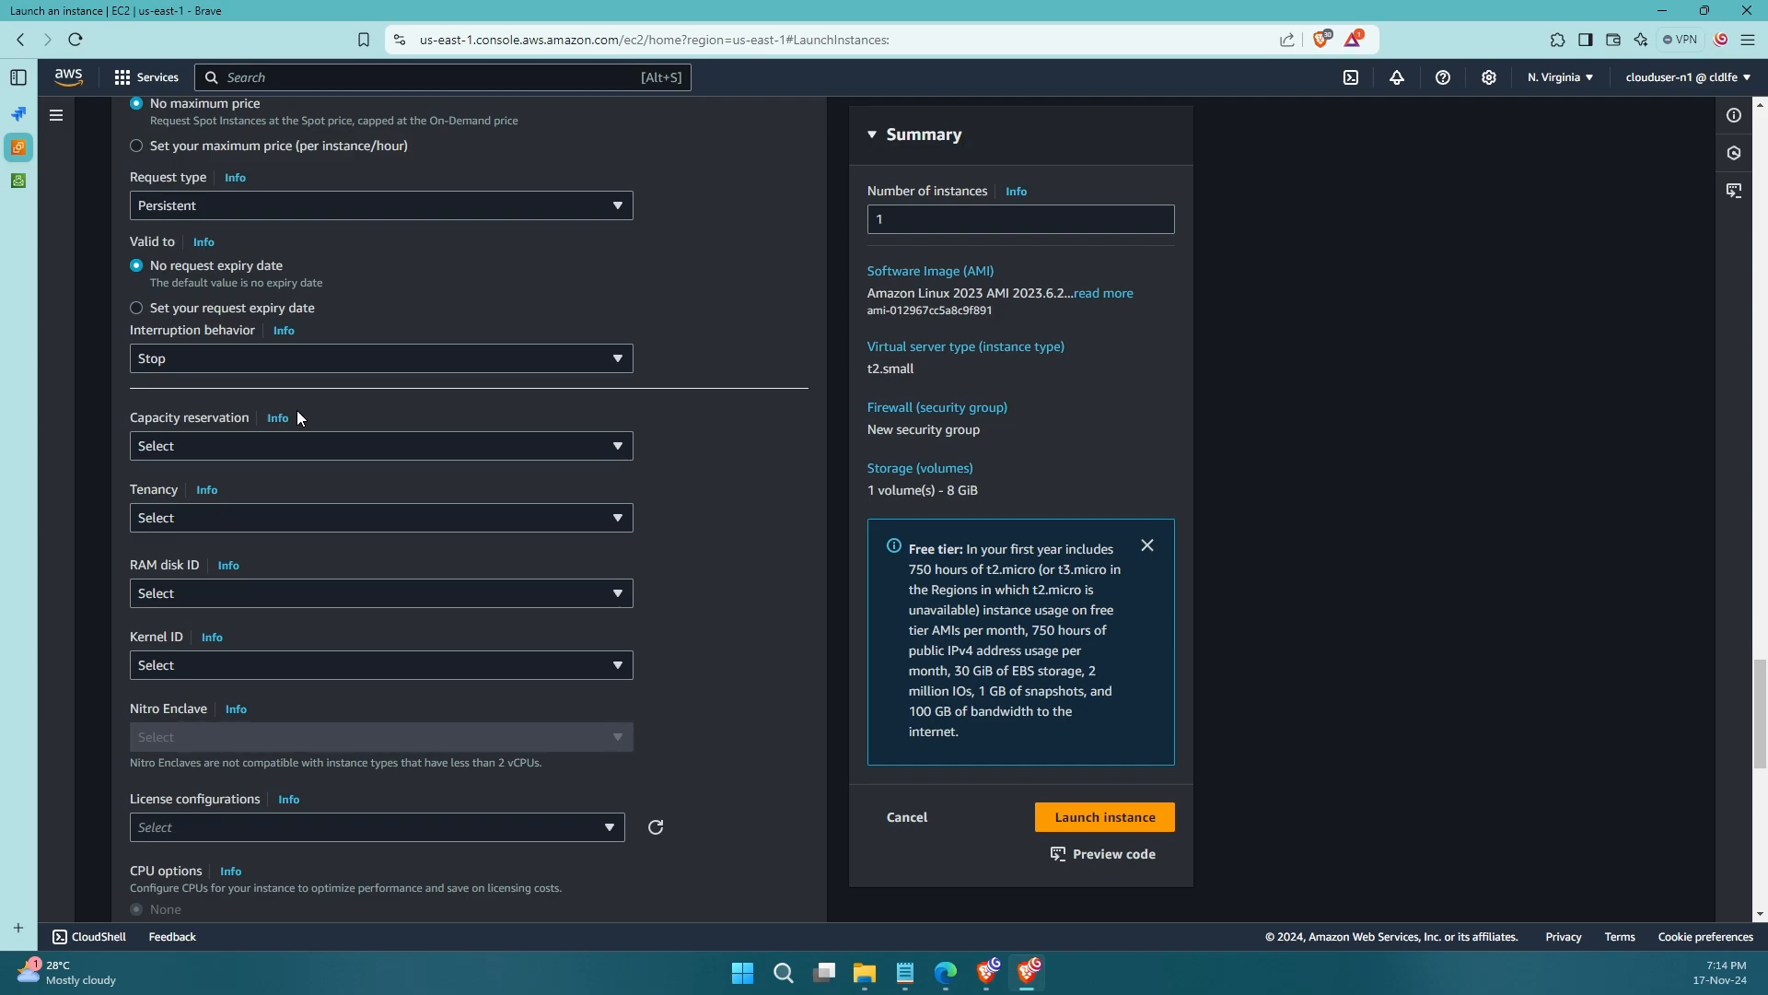
- Launch the configured Spot instance and open the EC2 instances list
scroll(242, 441, down, 2)
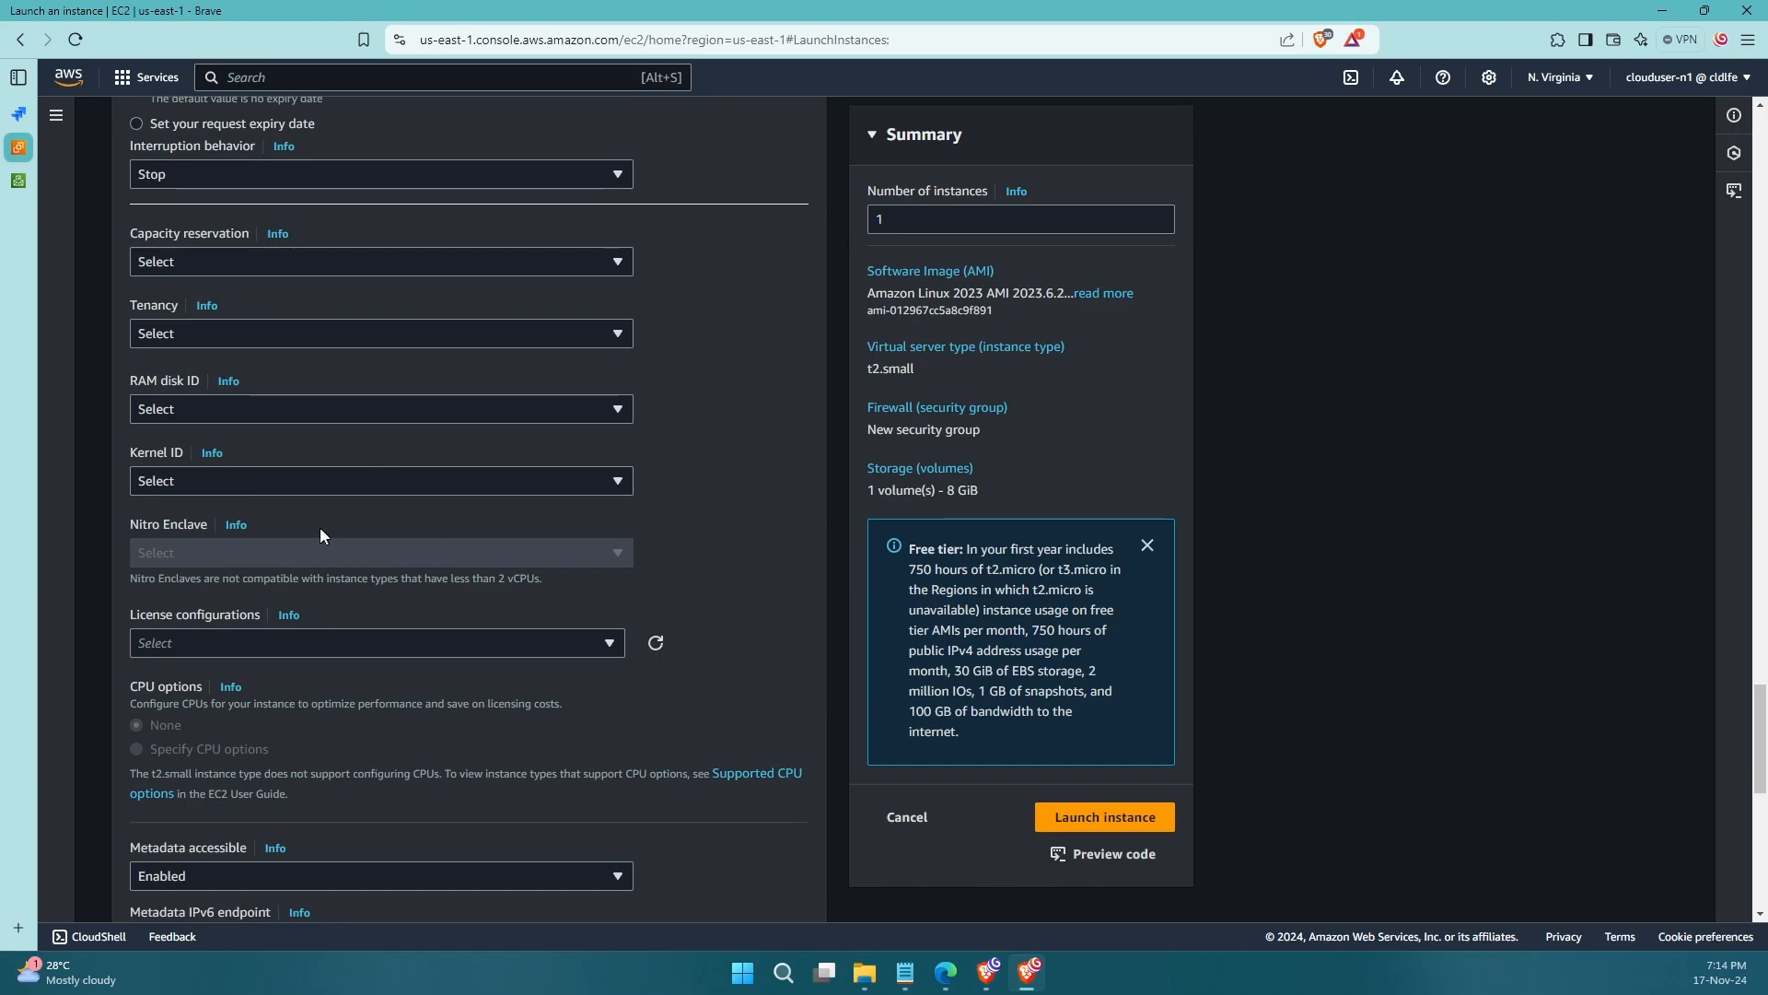
scroll(321, 534, down, 7)
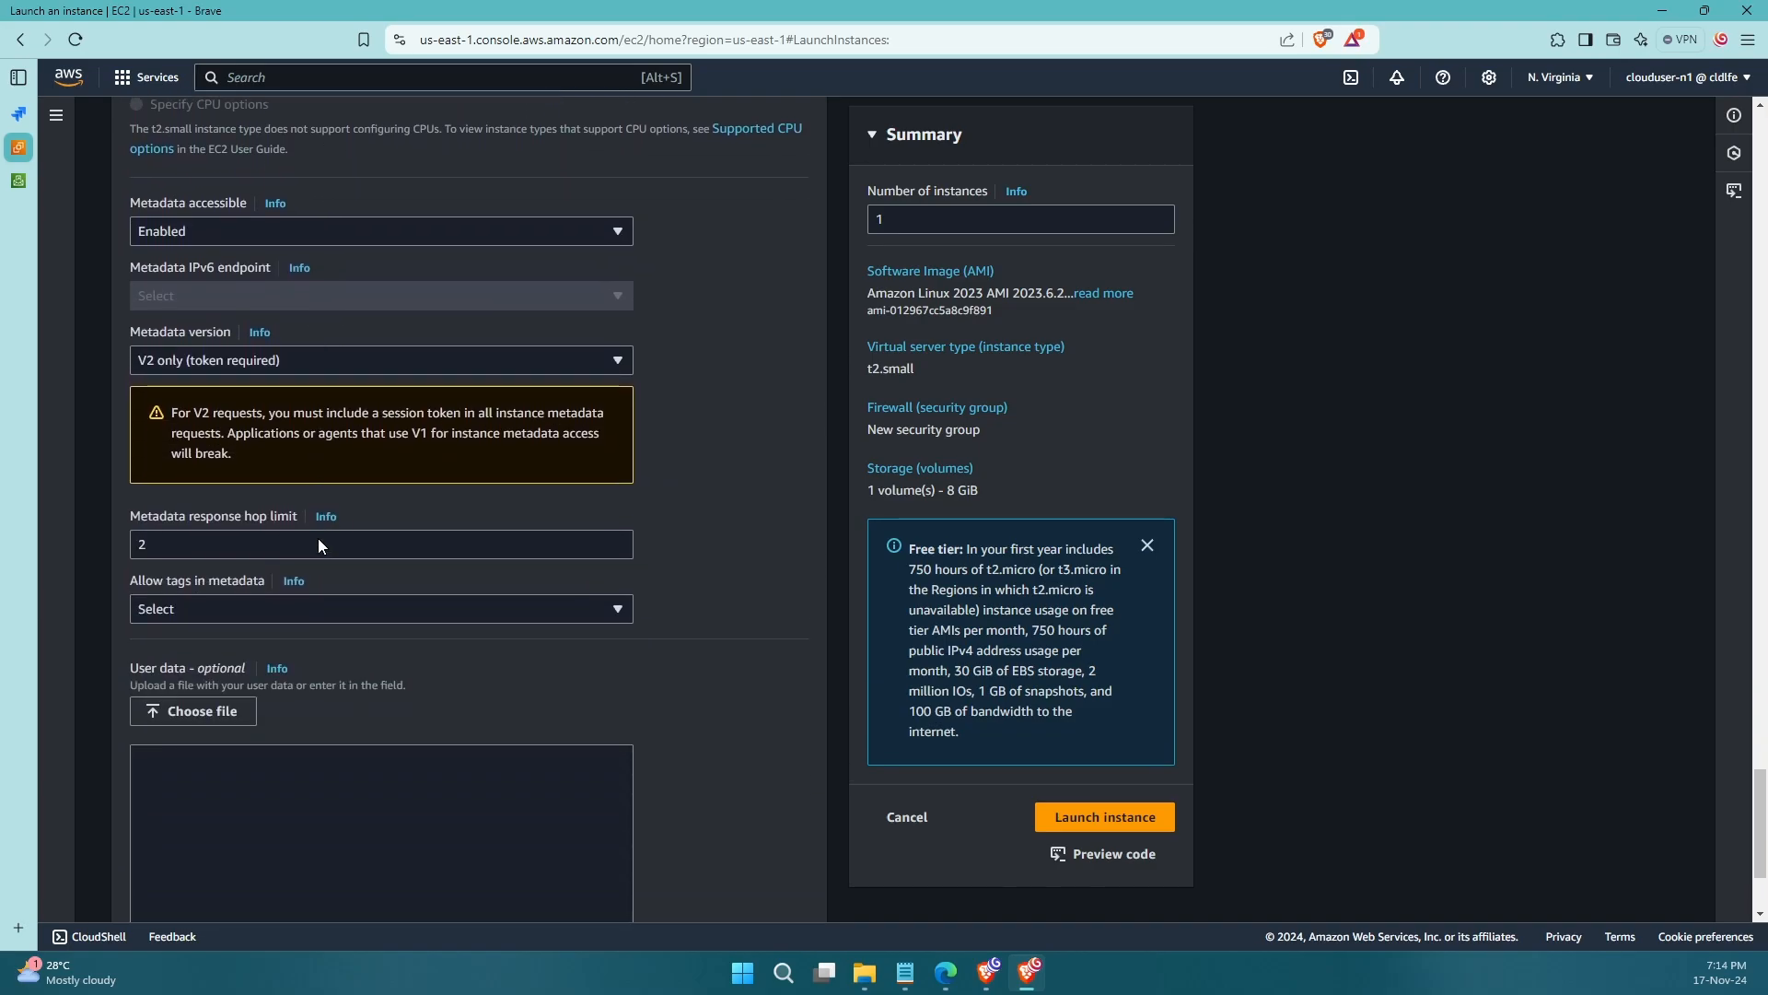
scroll(319, 544, down, 2)
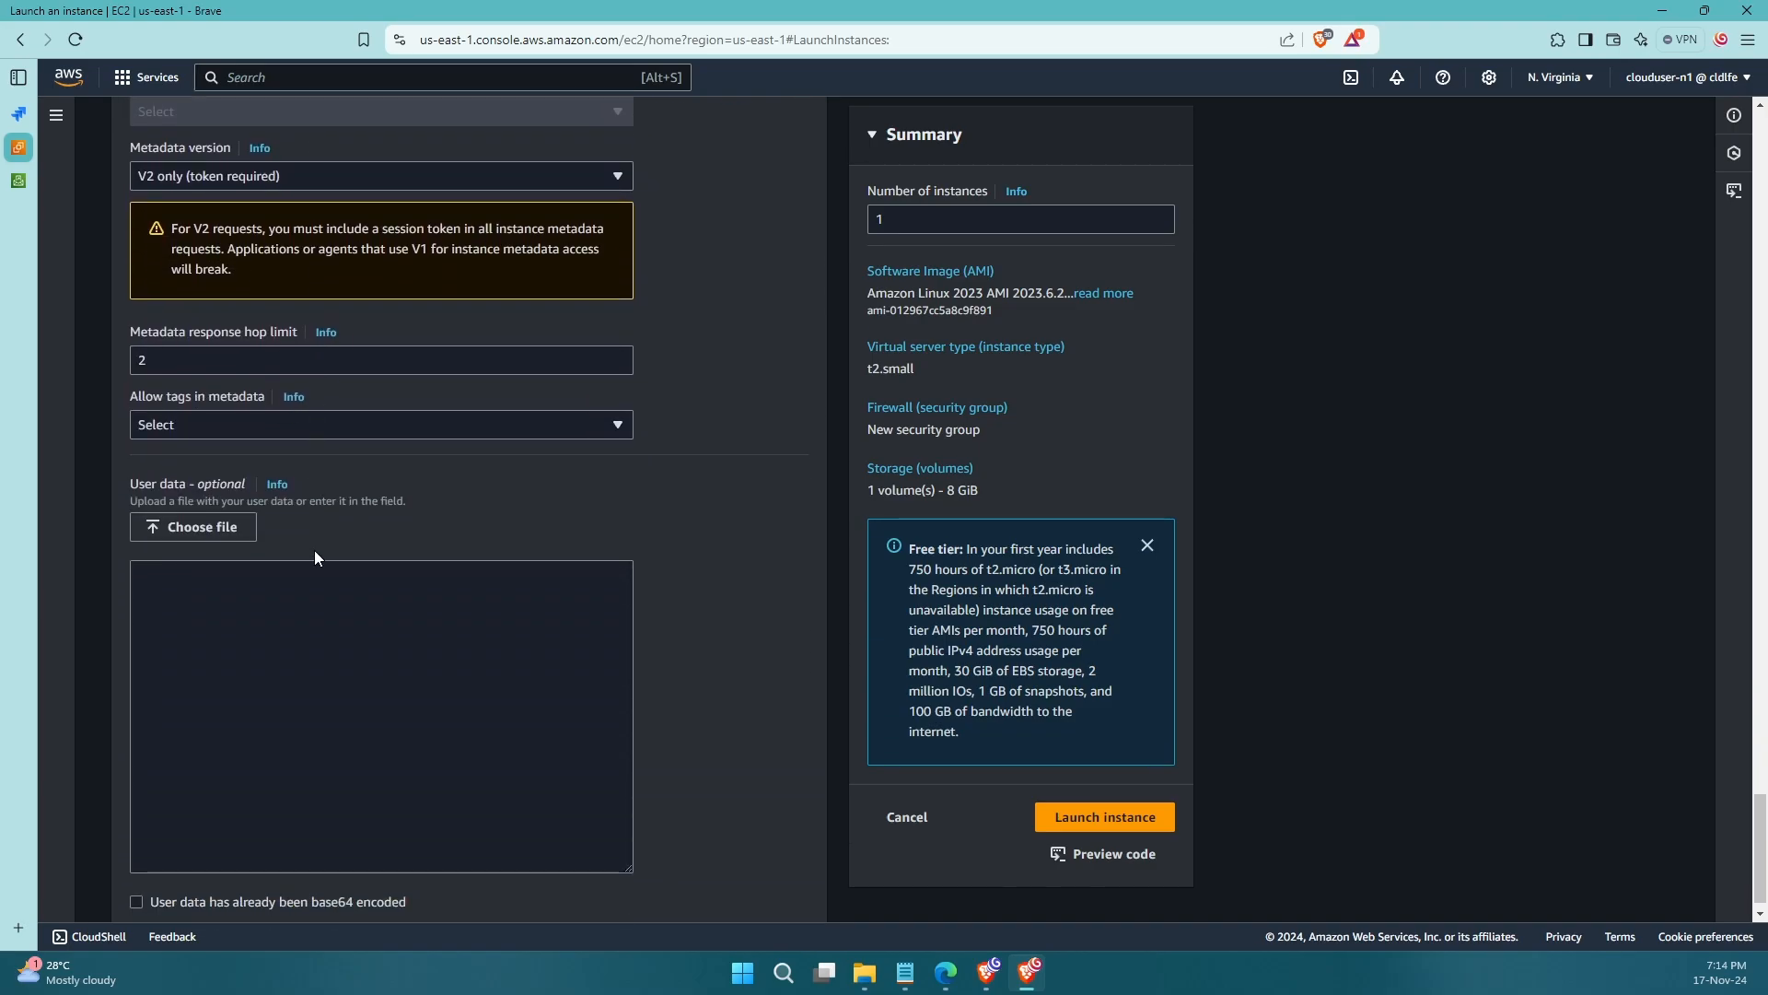
click(1144, 805)
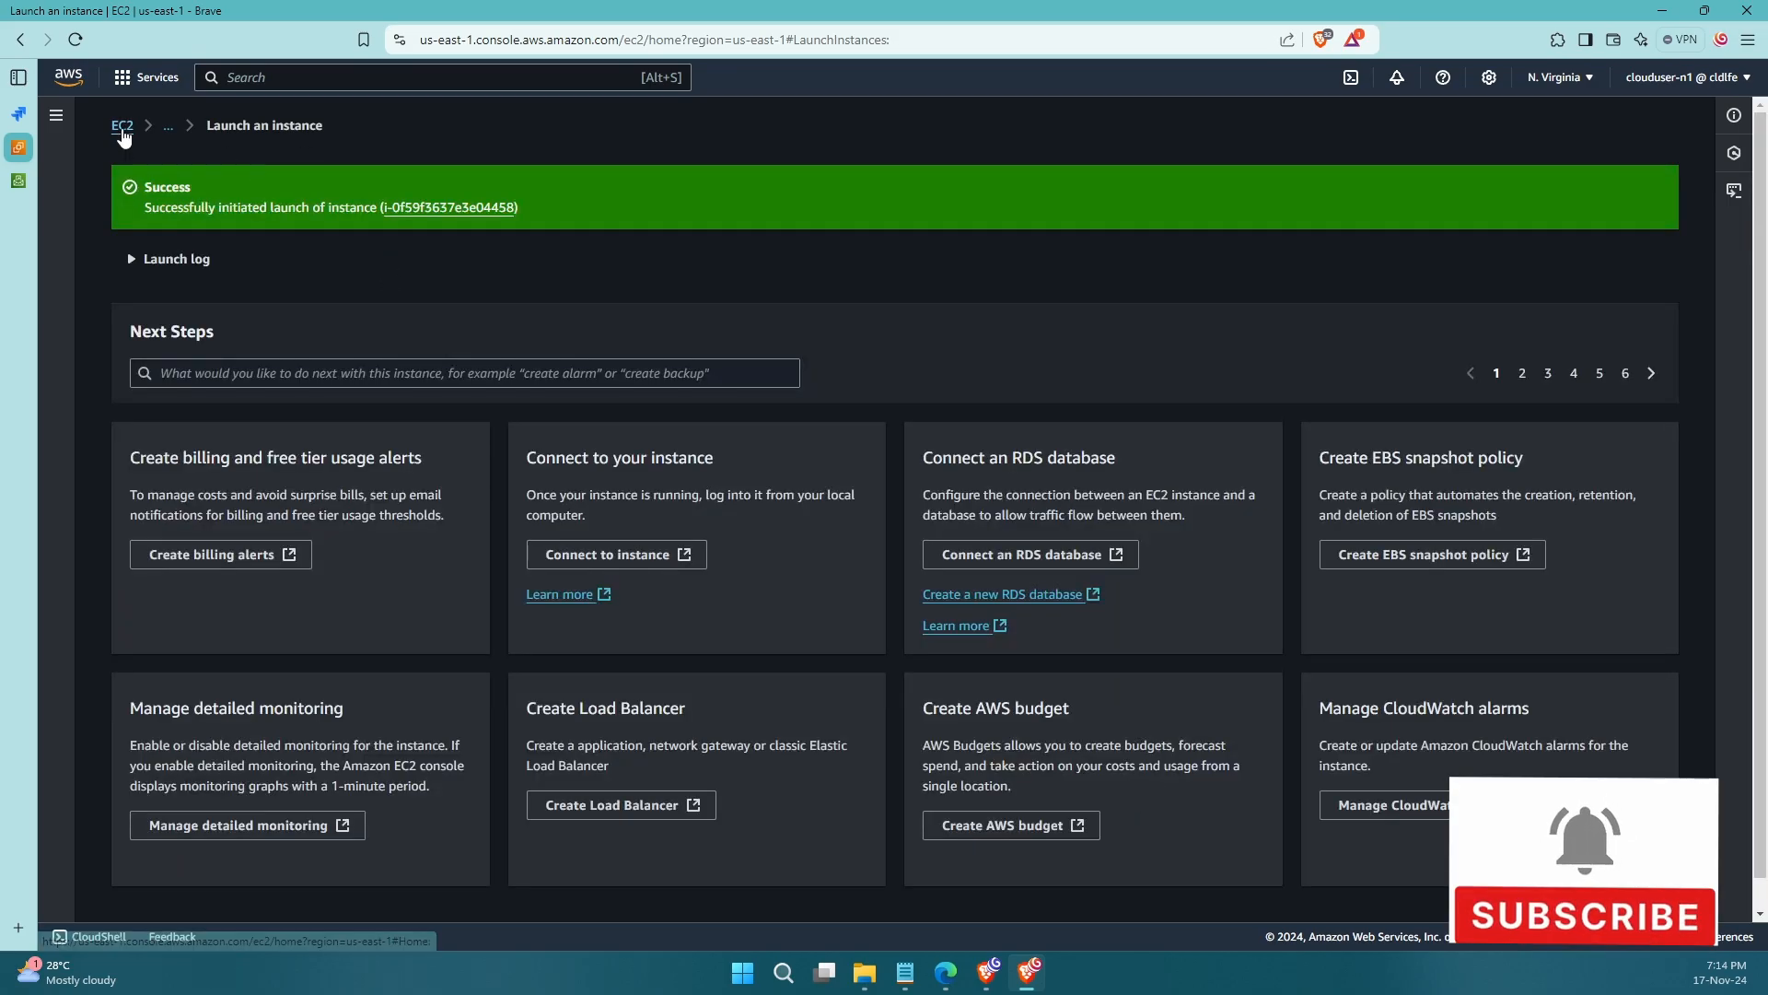
click(123, 126)
click(402, 236)
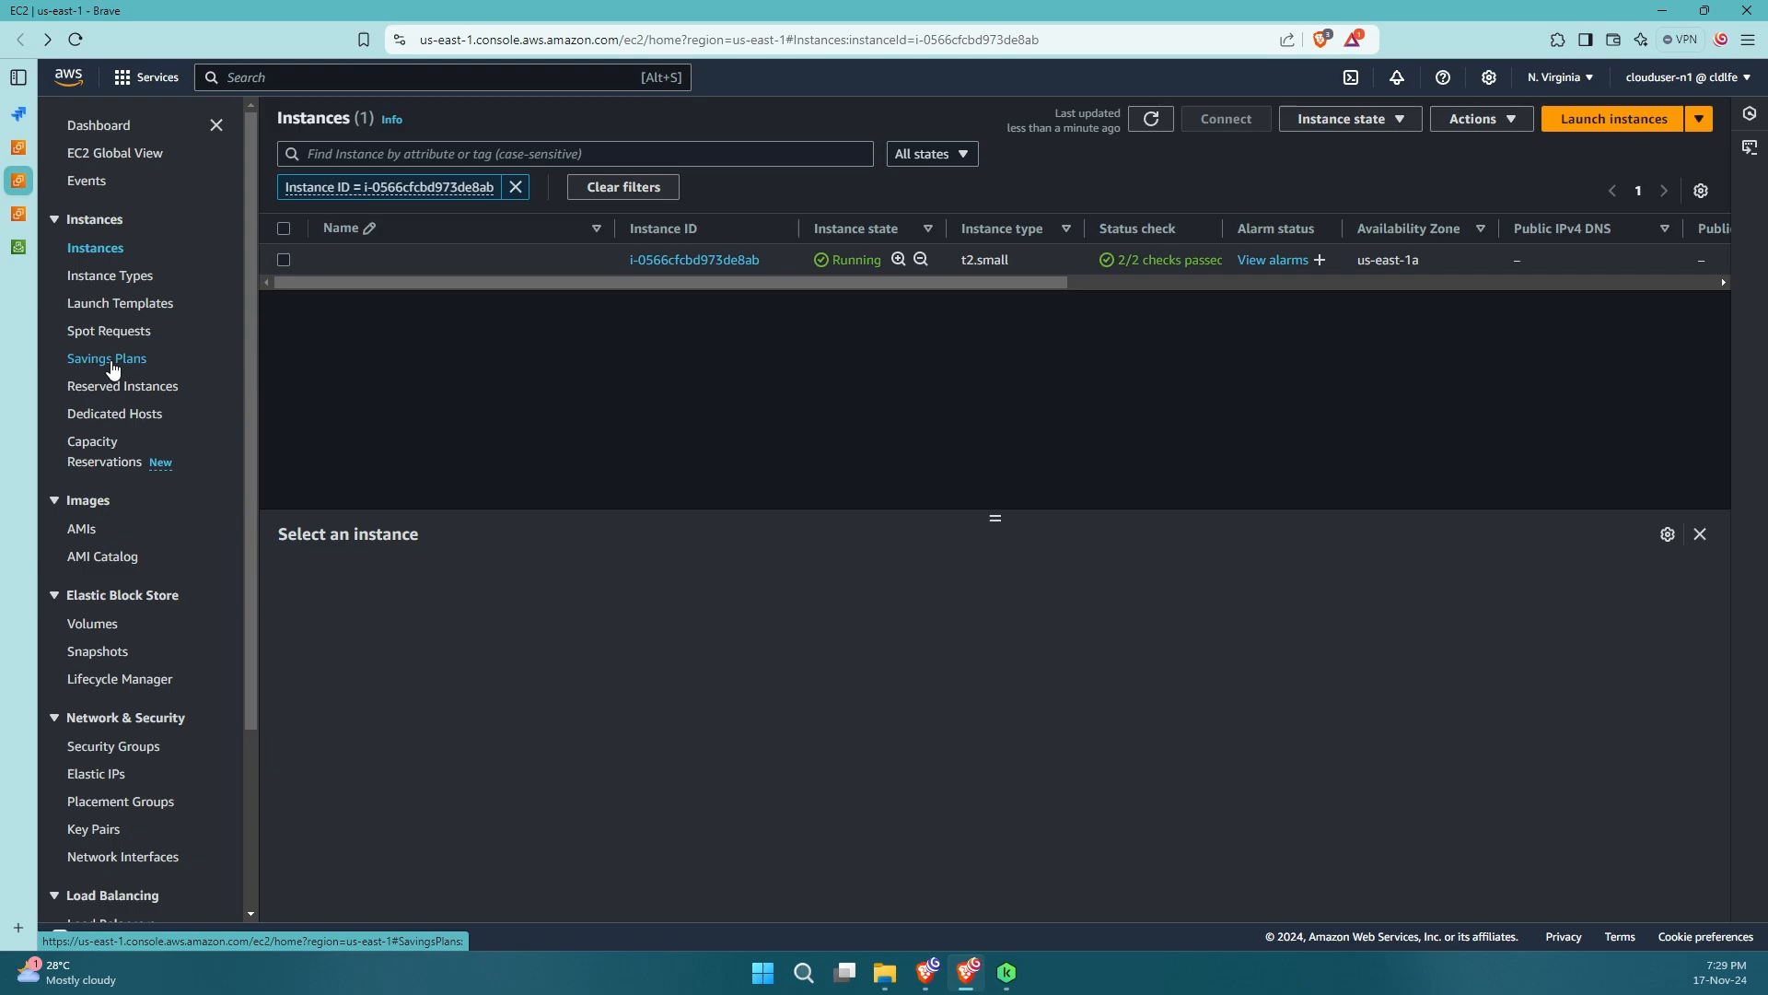
- Stop the running t2.small Spot instance and confirm the stop
click(284, 261)
click(1366, 126)
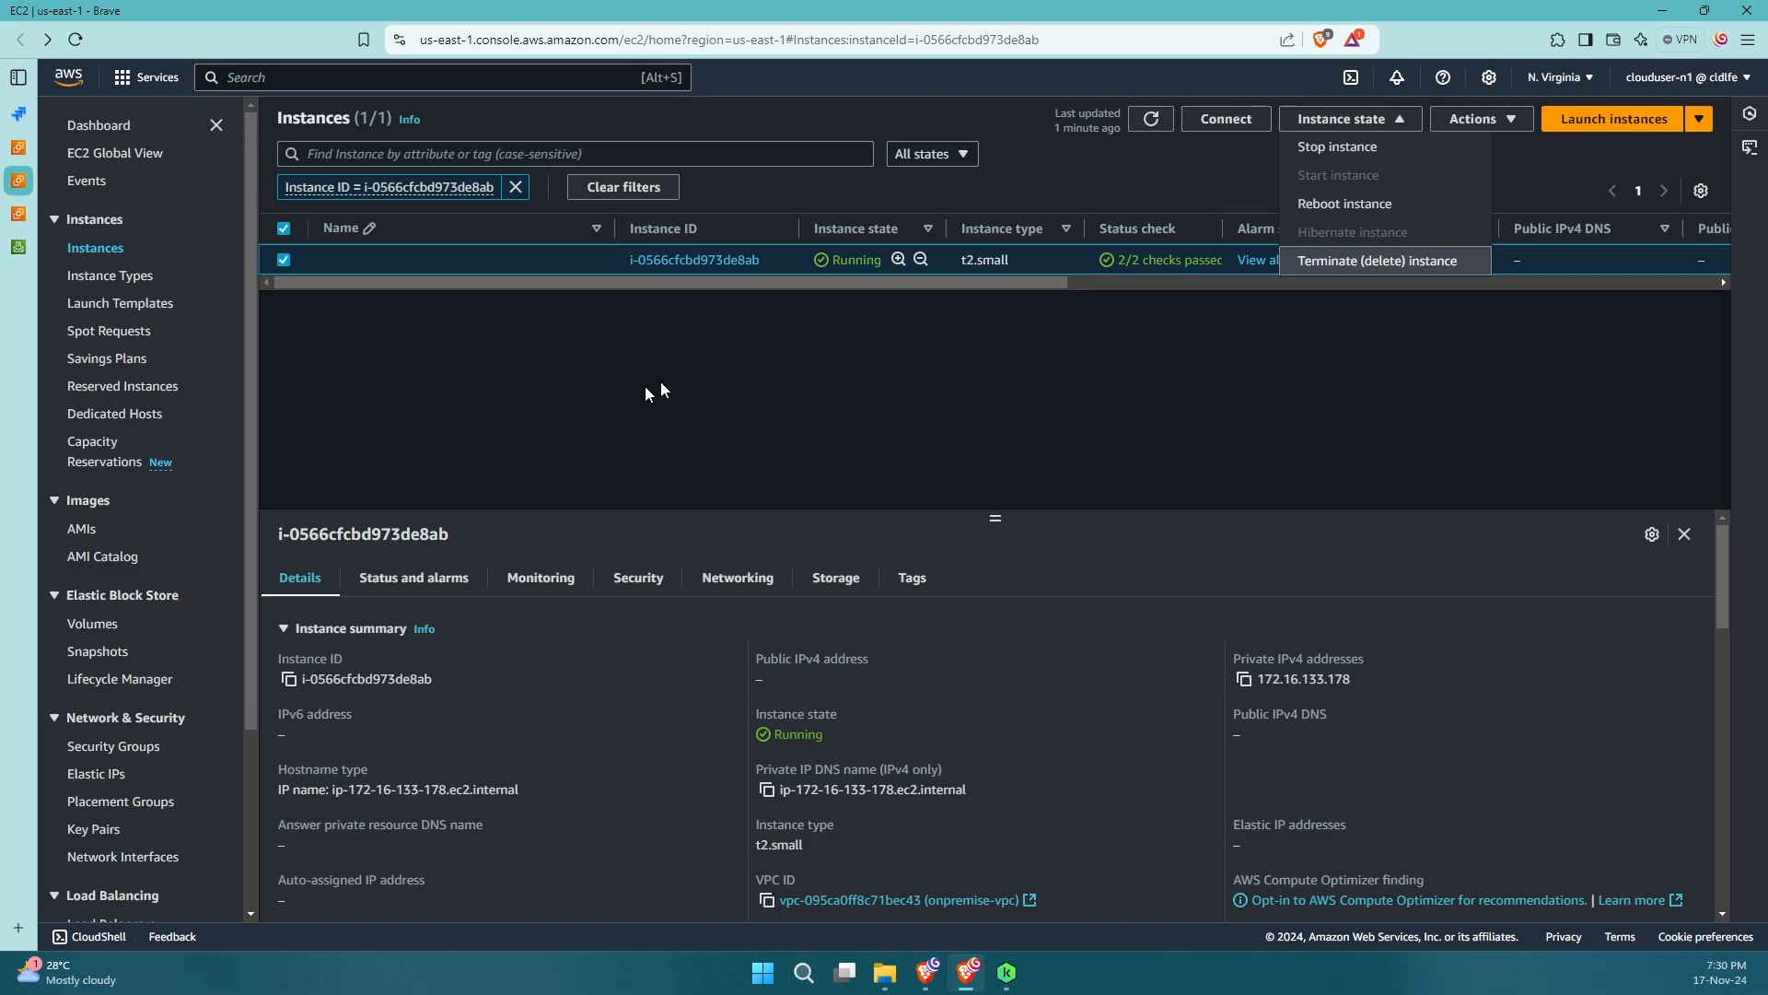
click(1377, 148)
click(1343, 660)
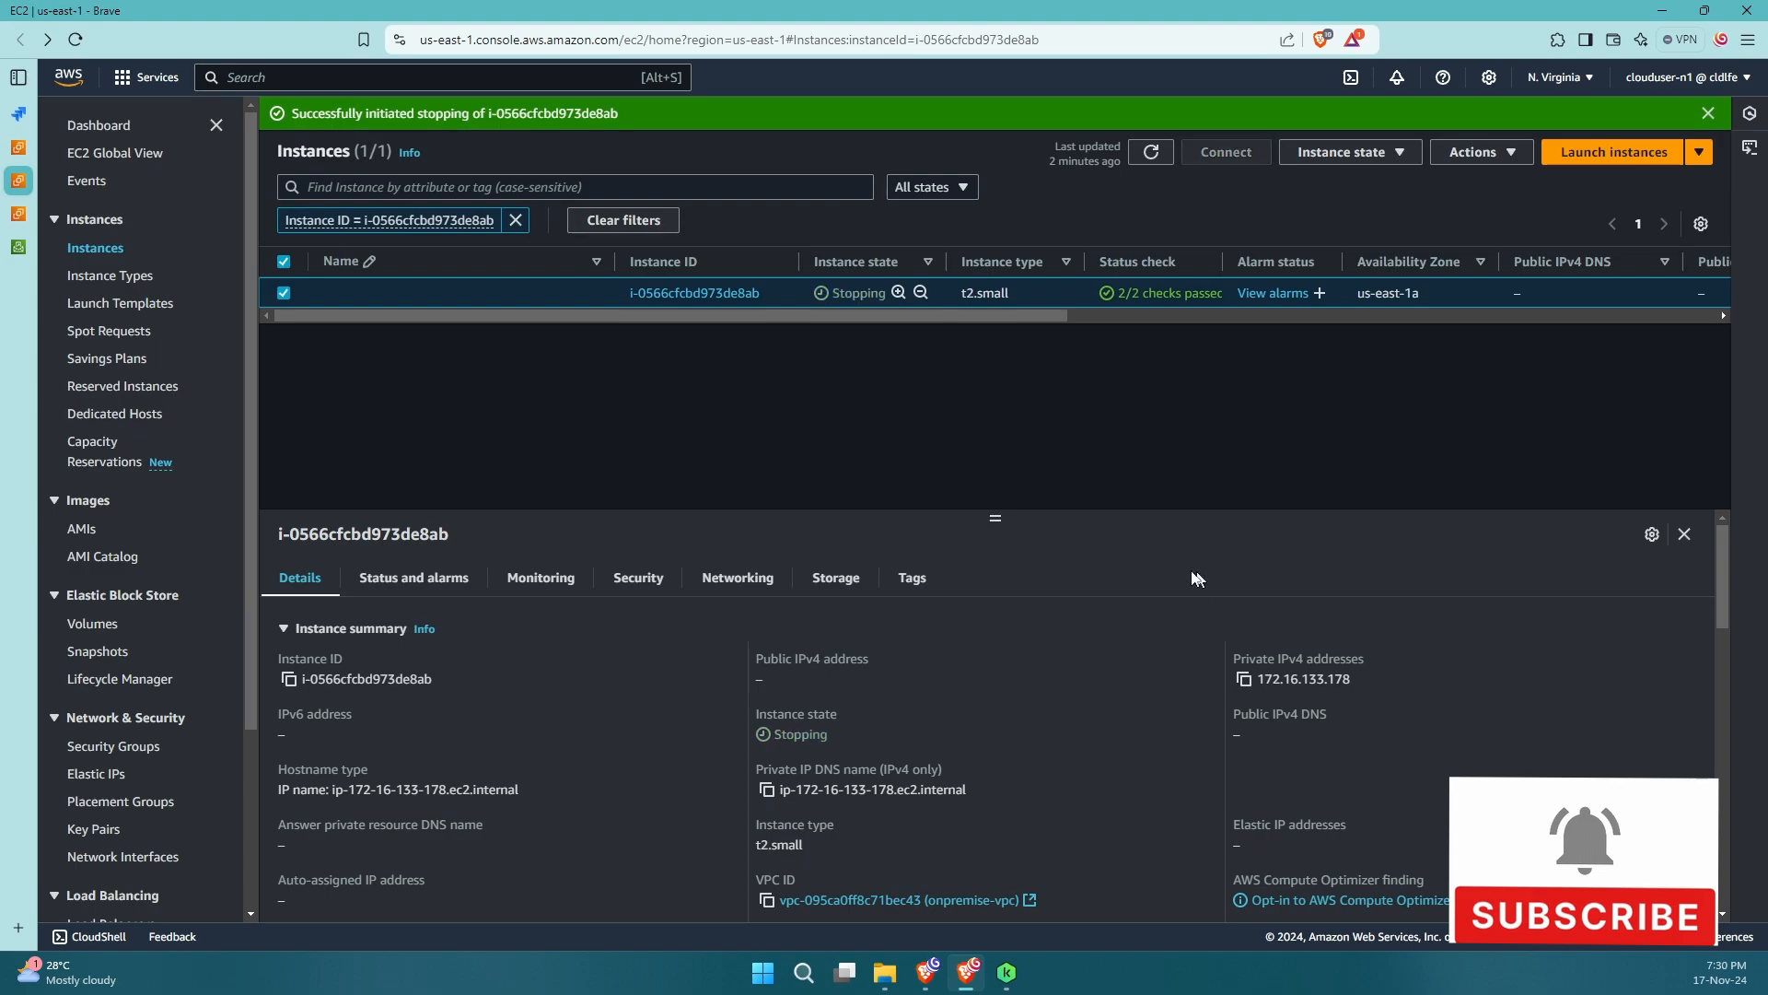
- From the Spot requests list, cancel the active persistent t2.small request sir-7zc6ziin with the option to terminate its instances enabled
click(19, 149)
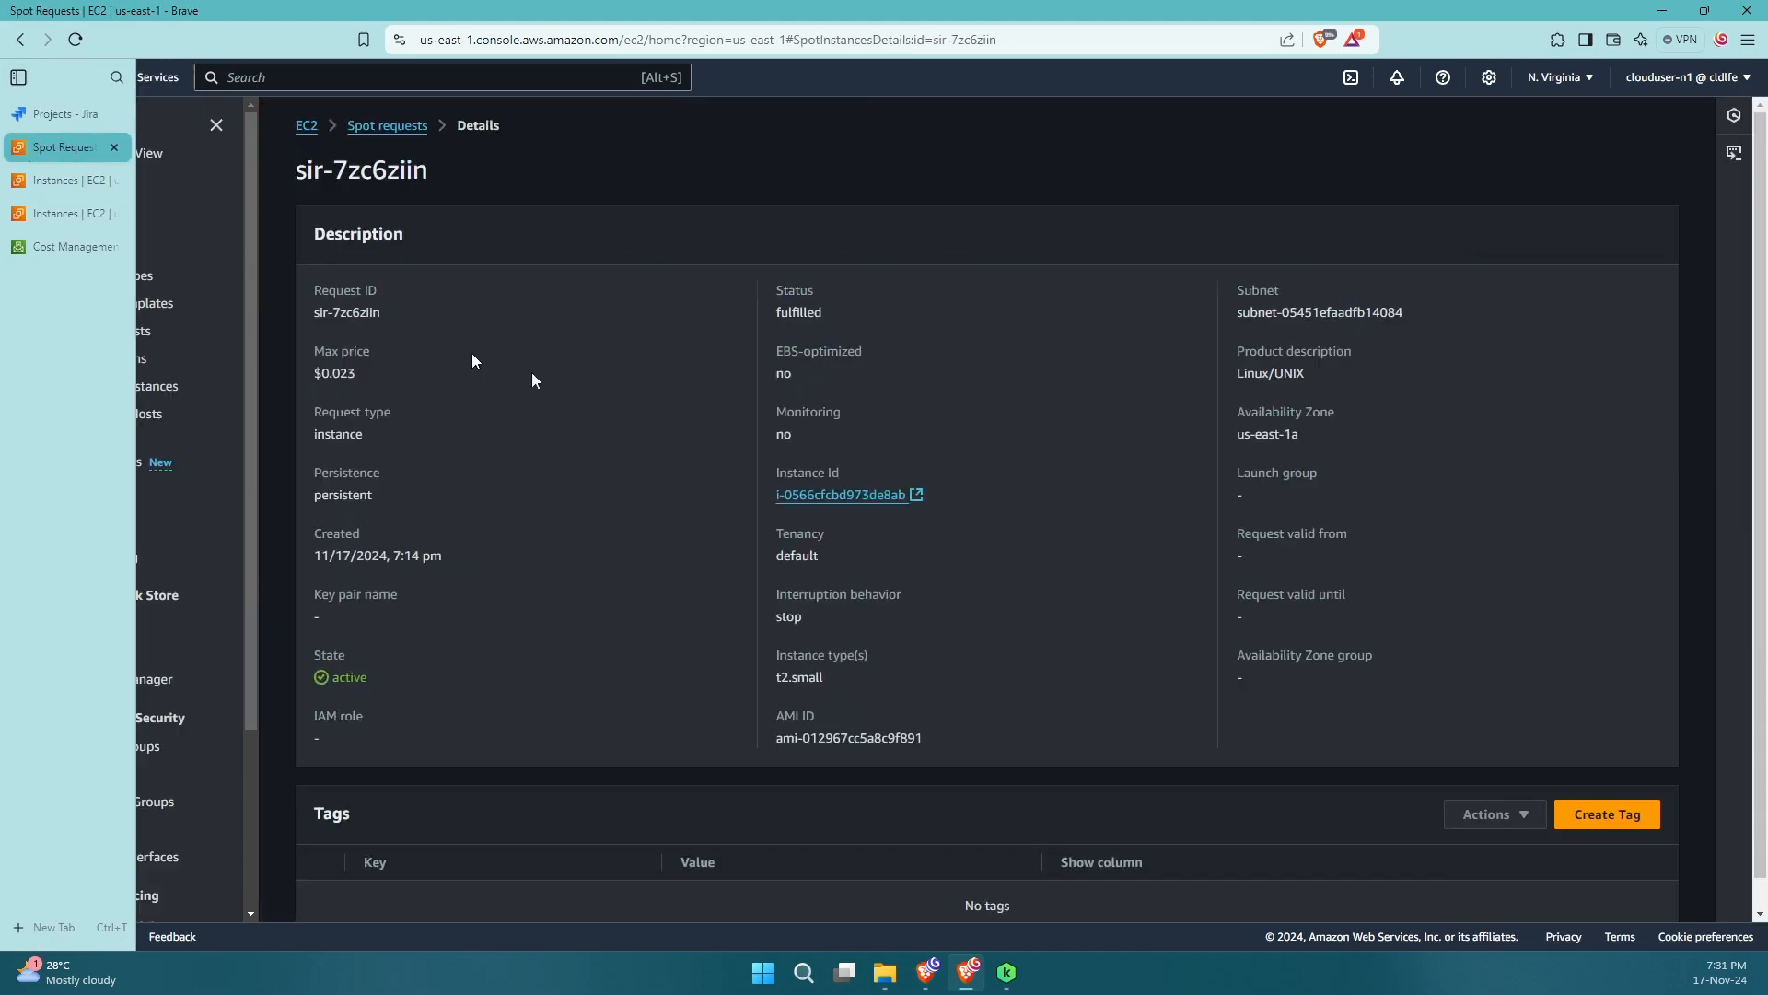
click(387, 125)
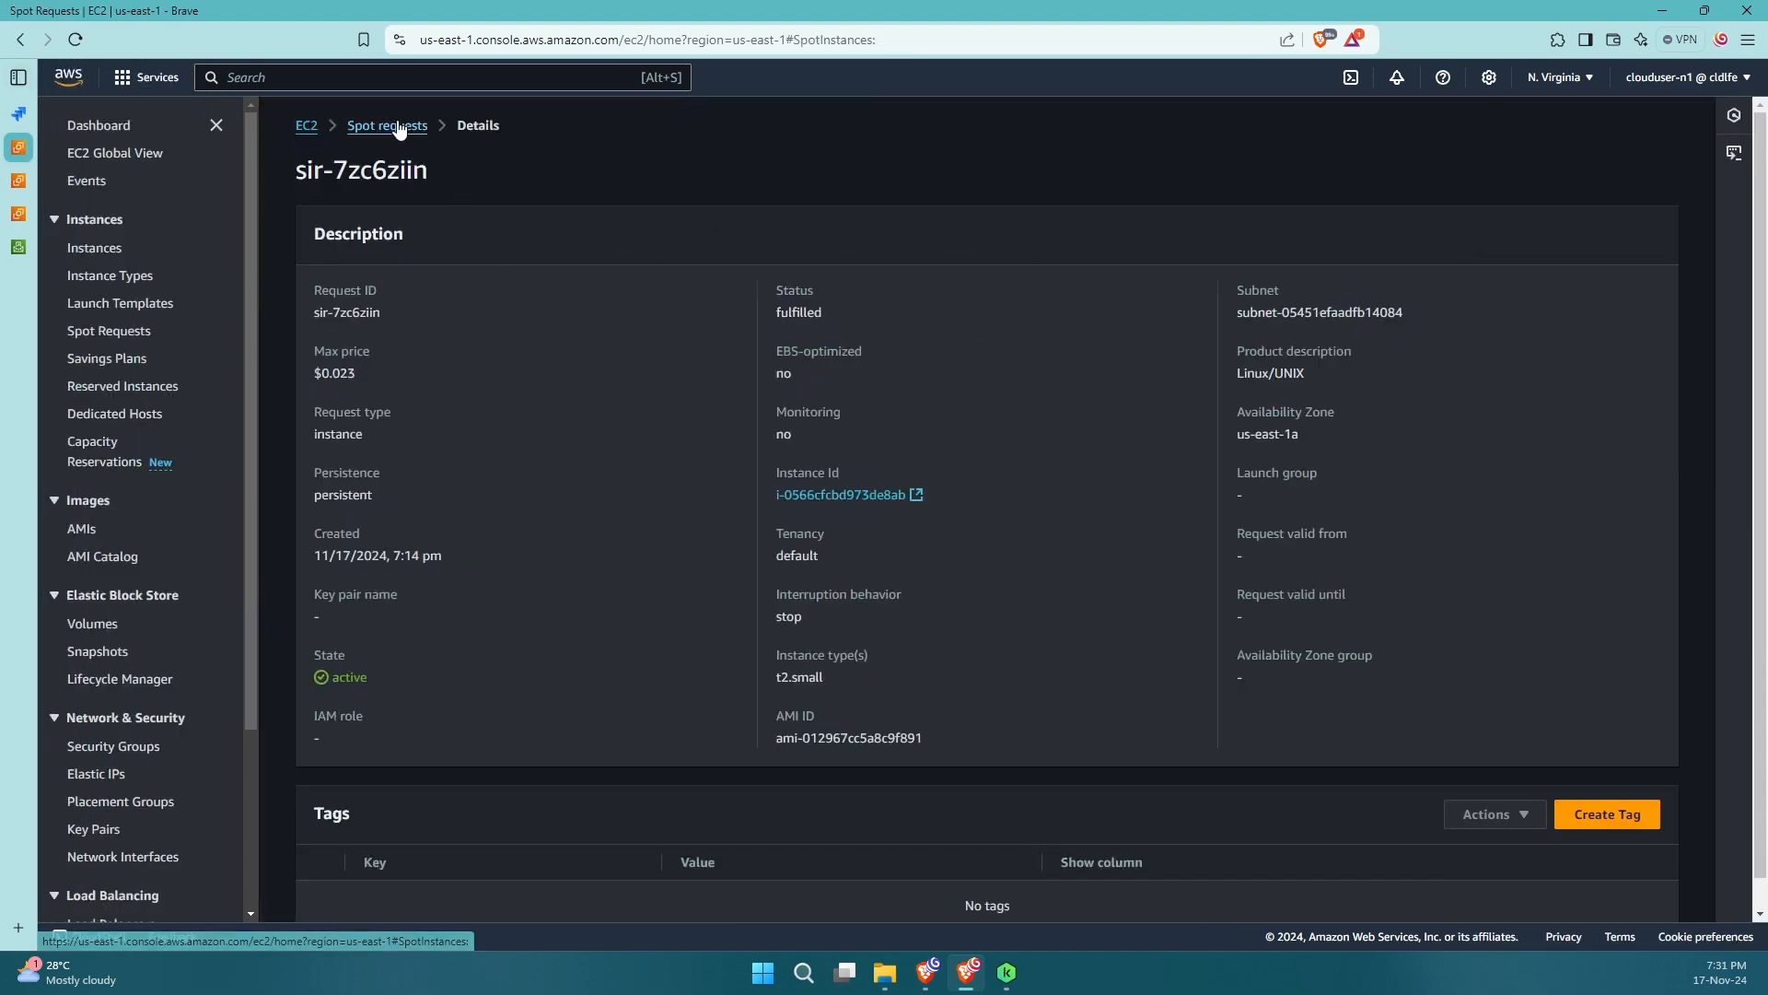
scroll(810, 446, down, 1)
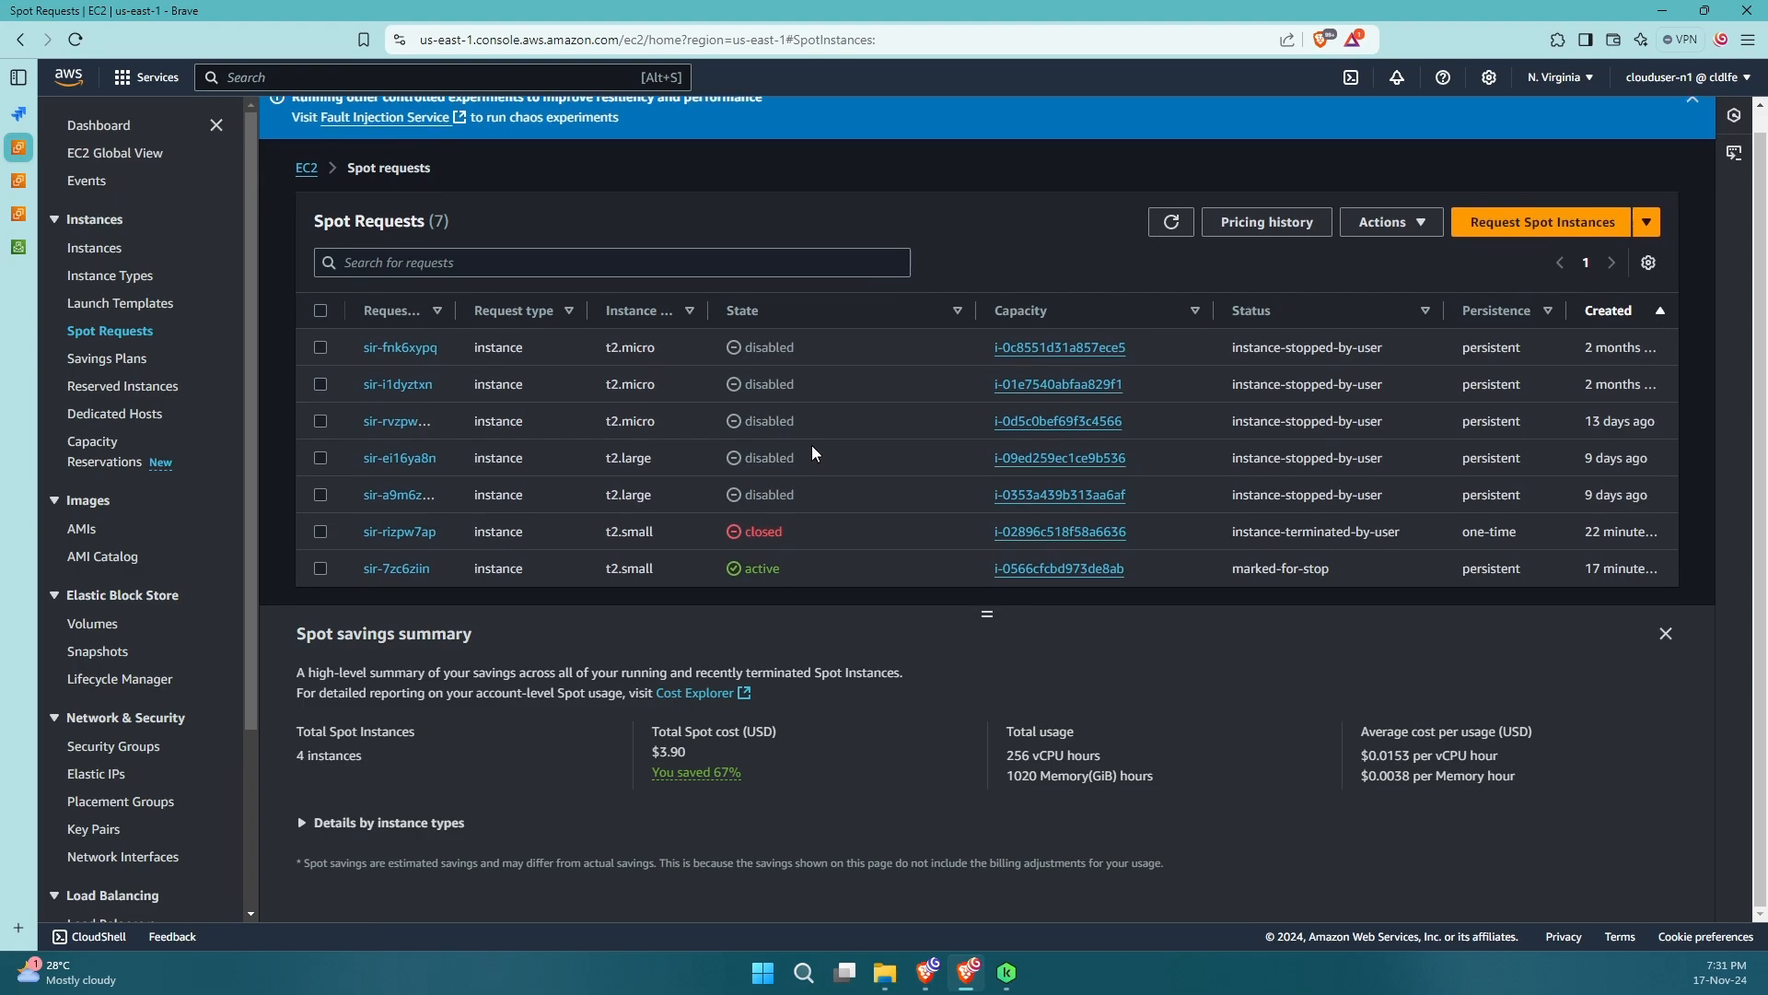
click(322, 565)
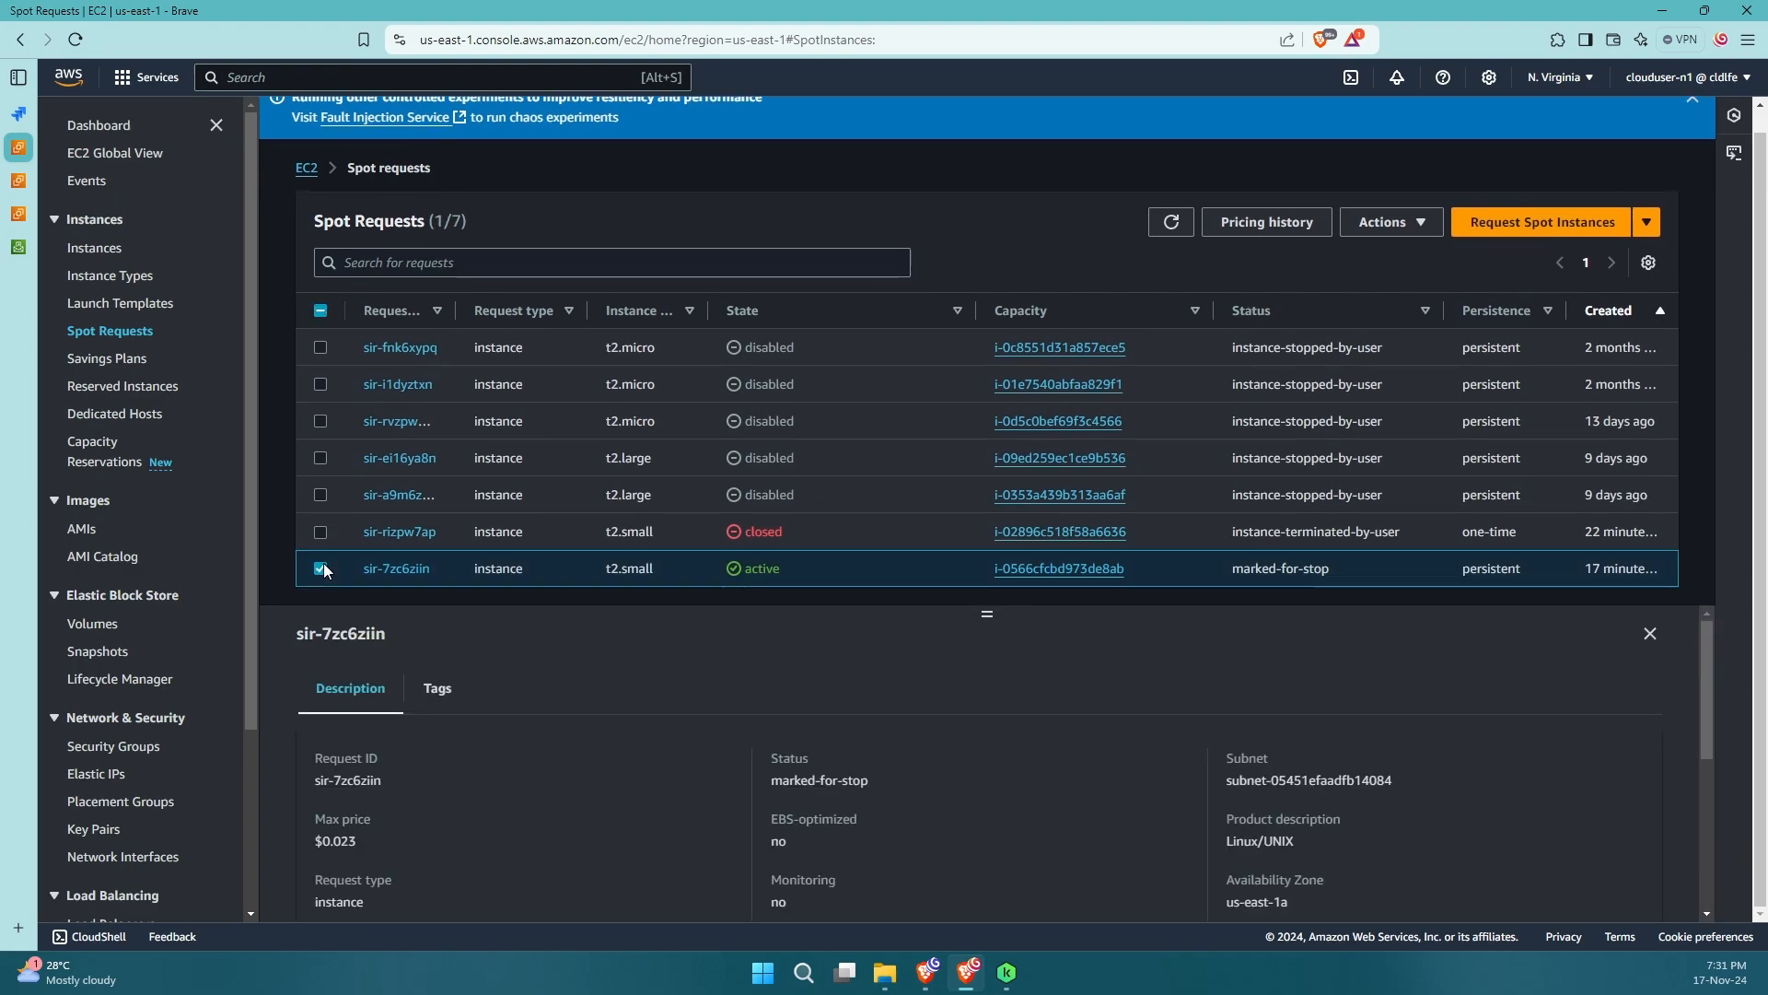
click(1384, 233)
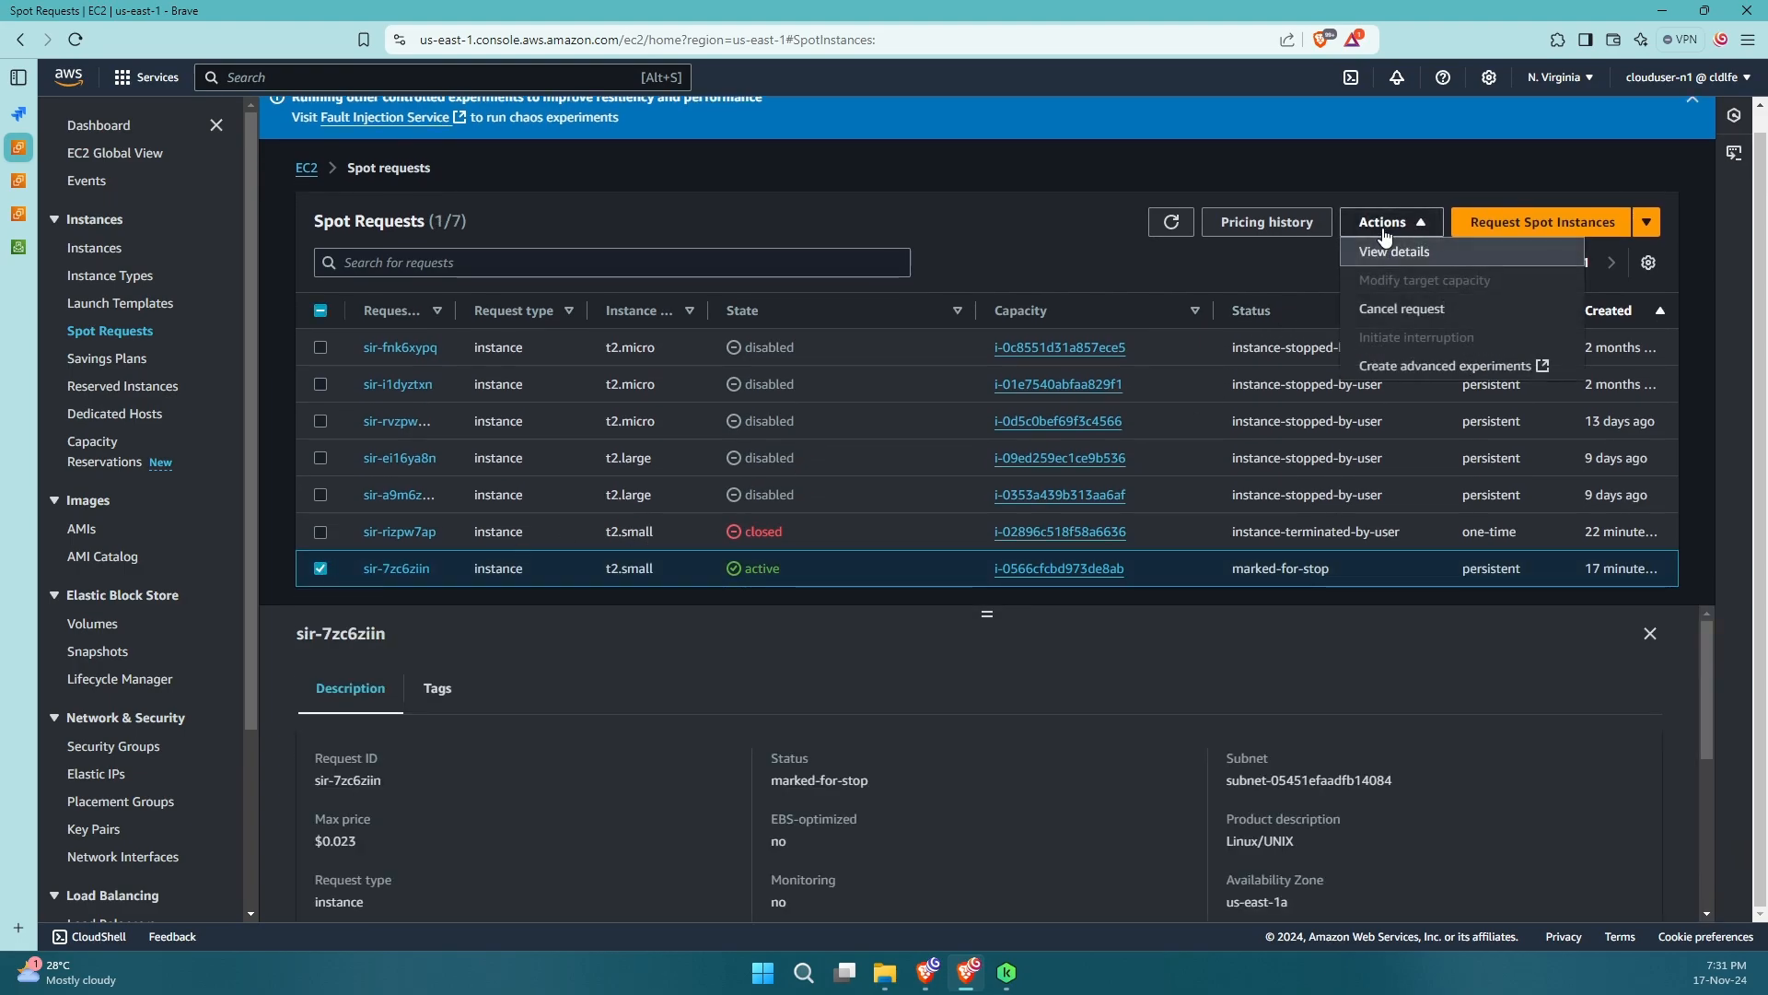
click(1418, 311)
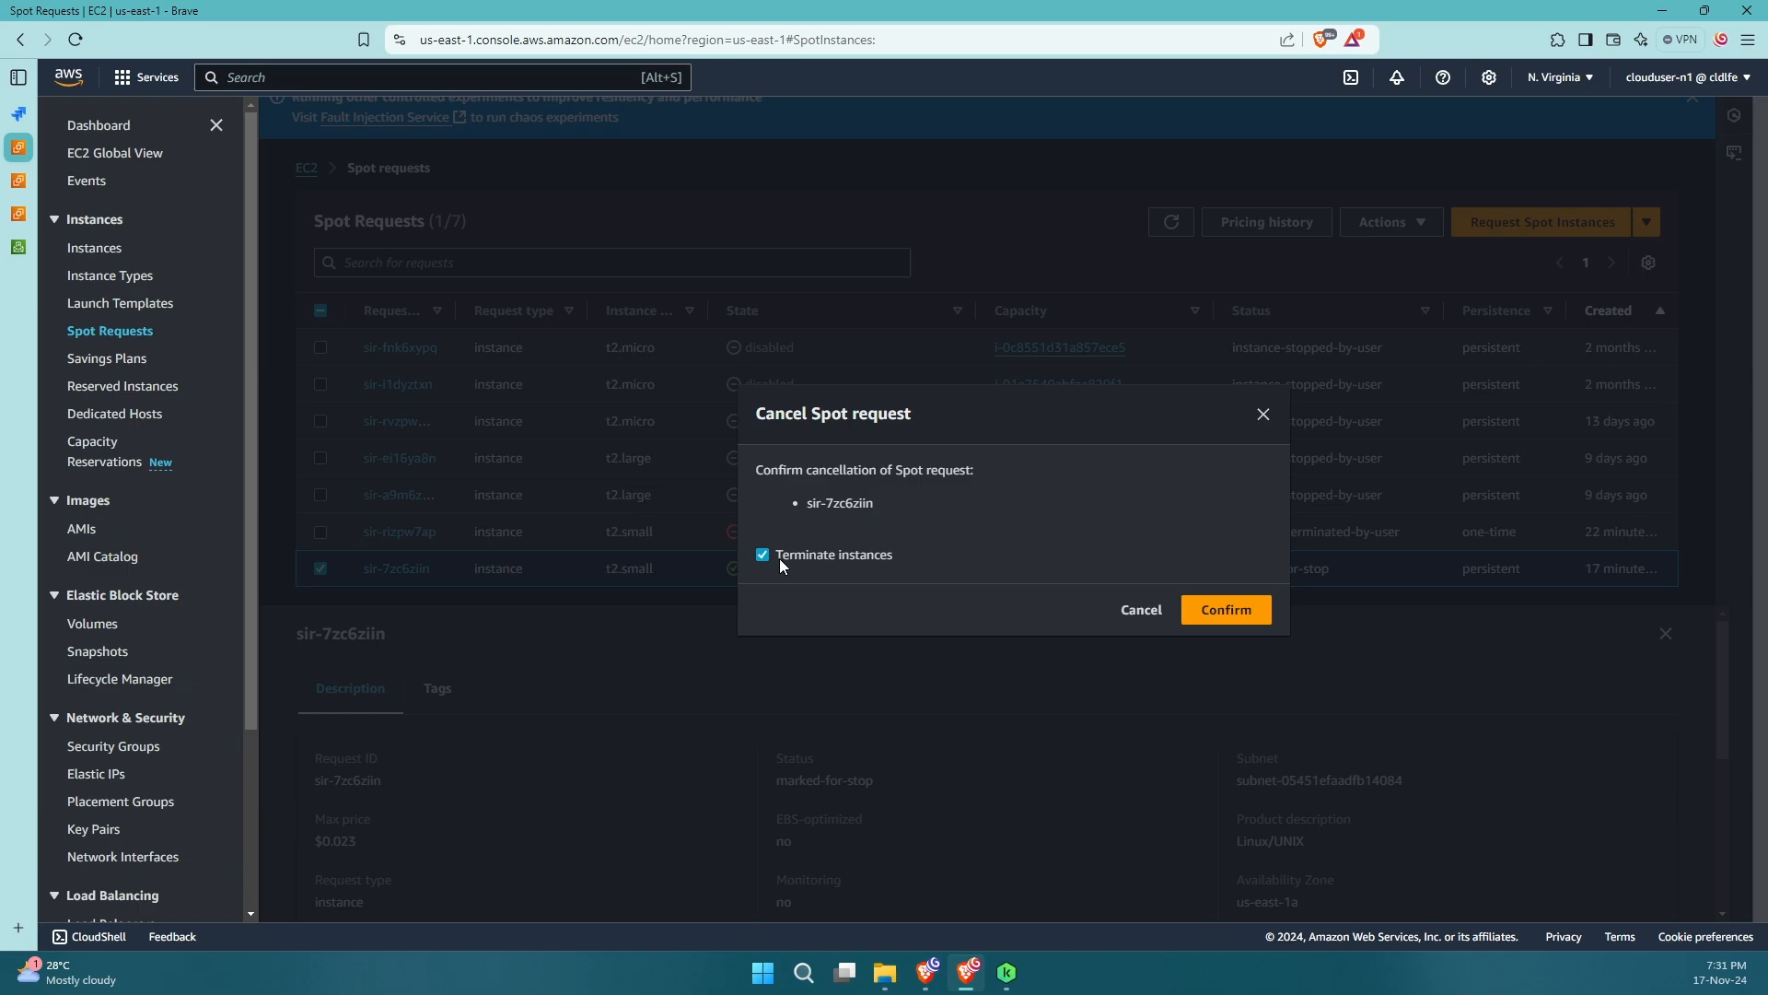
click(1229, 610)
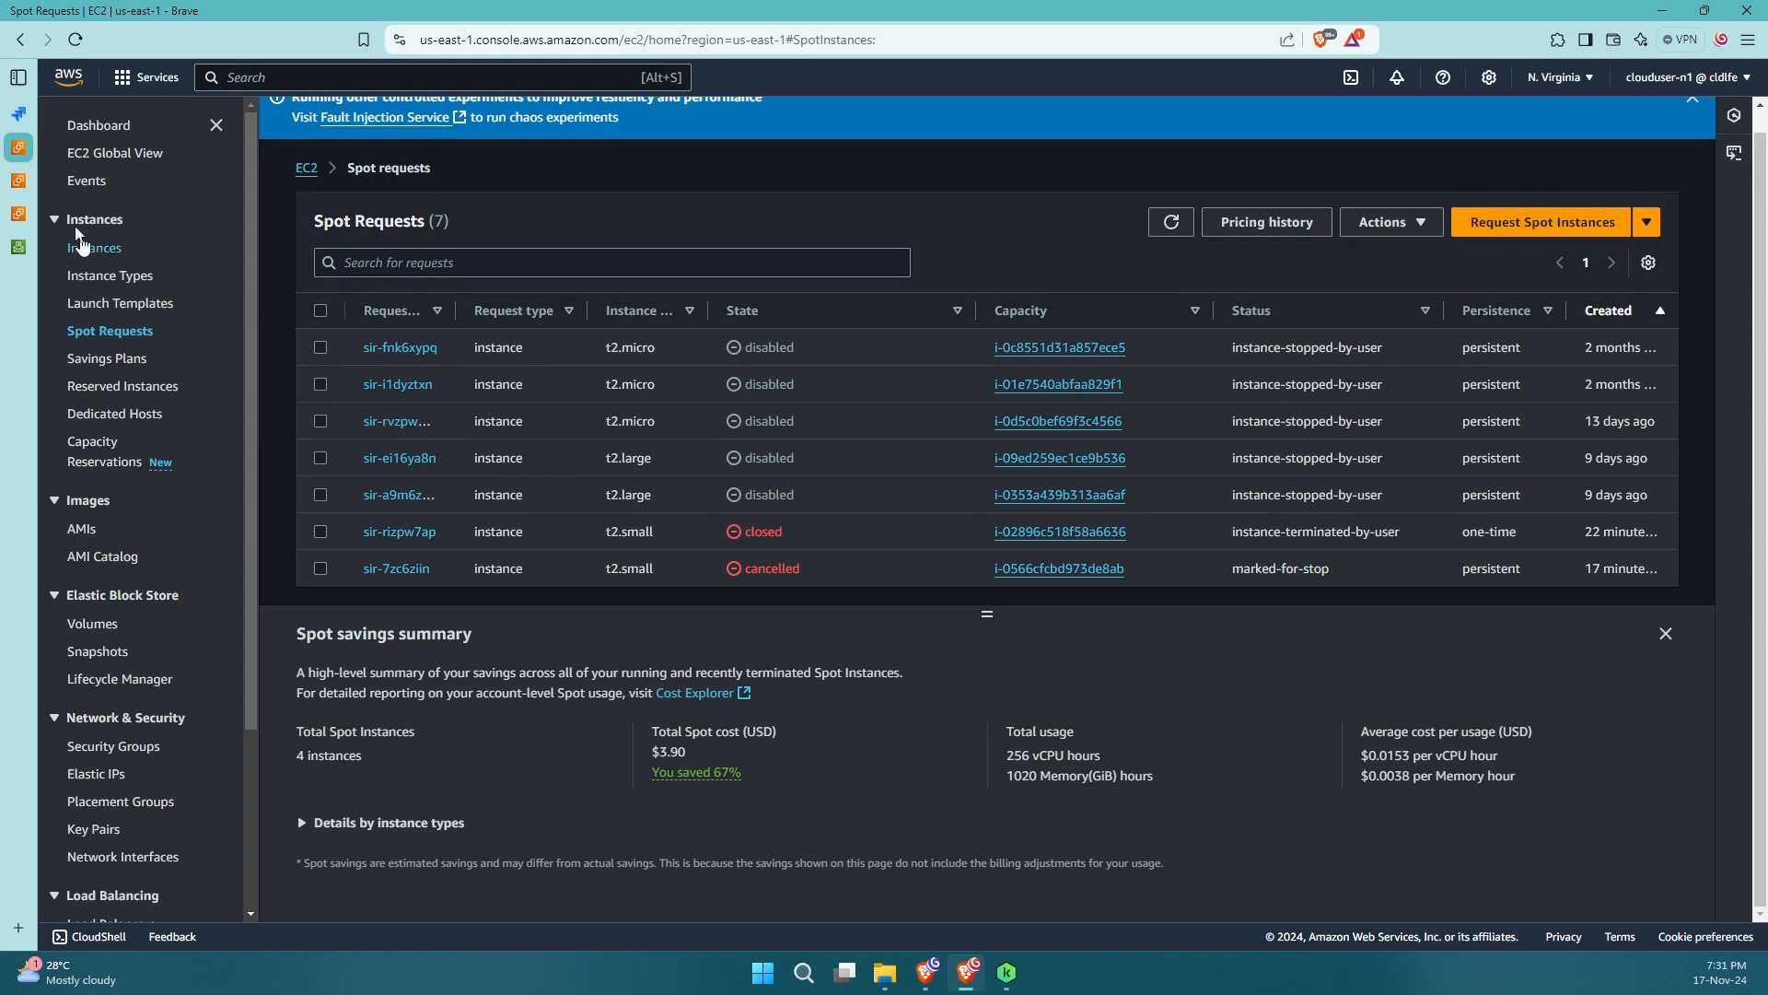
- Return to the instances list, refresh it, and widen the Instance state column to check the t2.small instance's full state
click(22, 187)
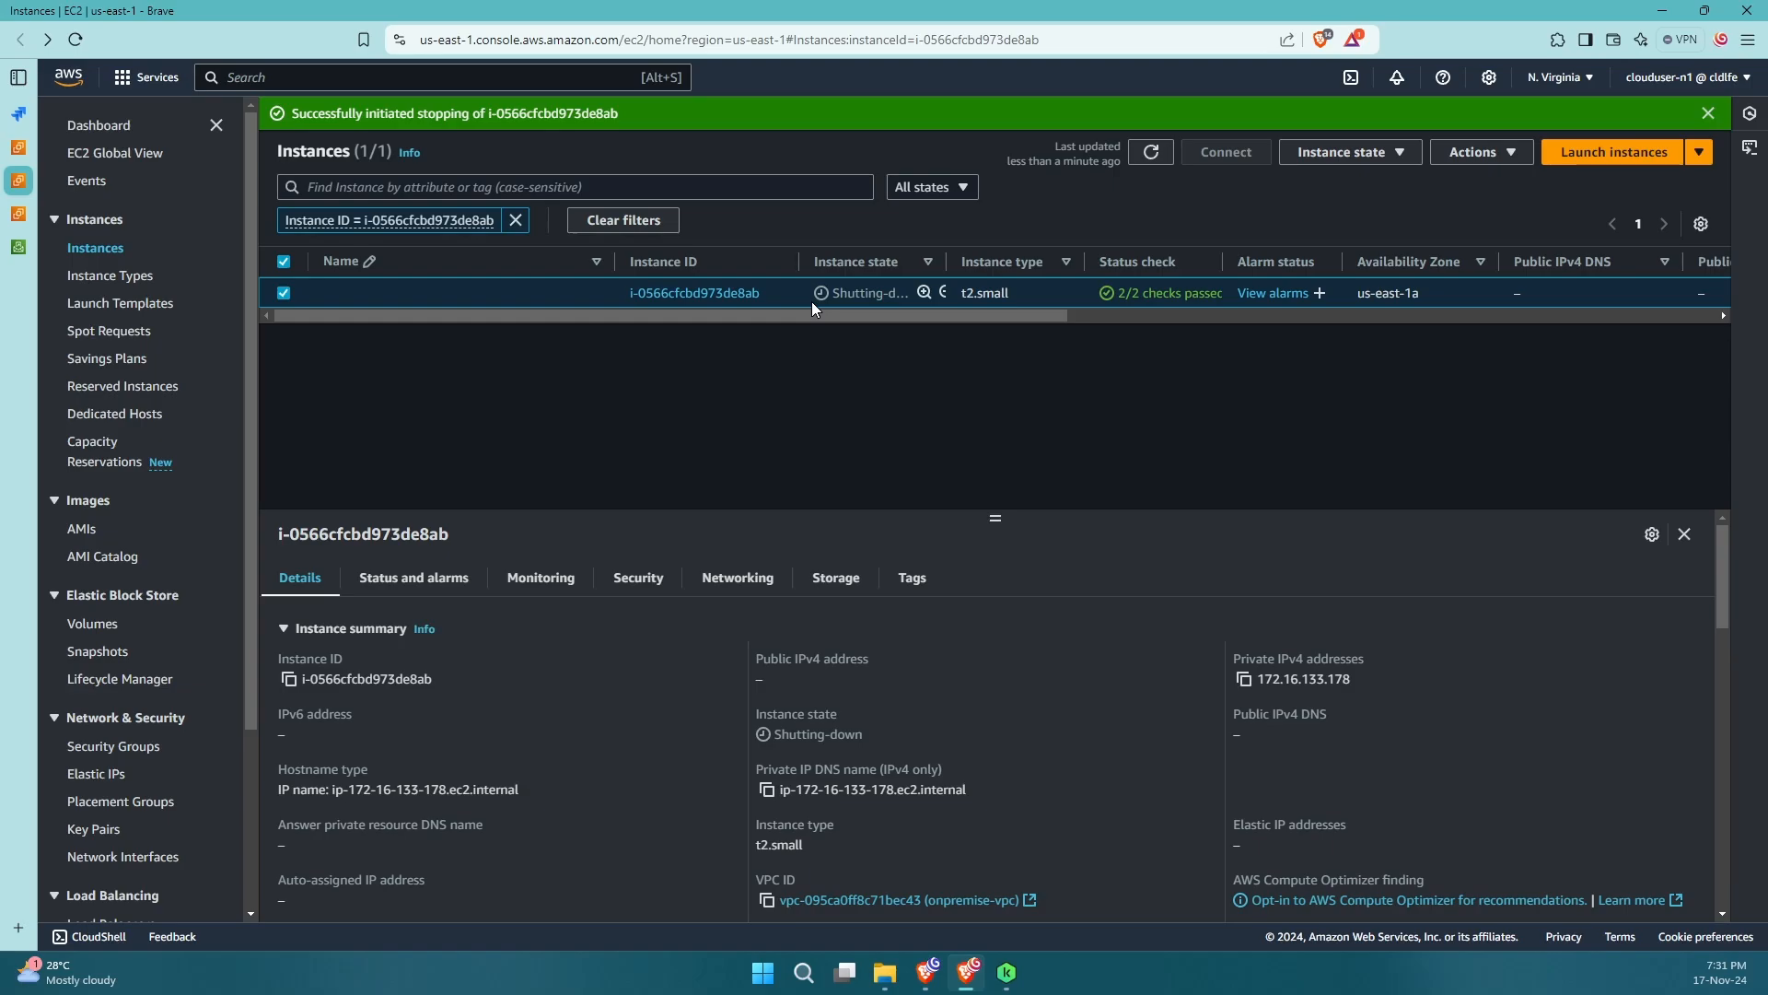
click(1154, 158)
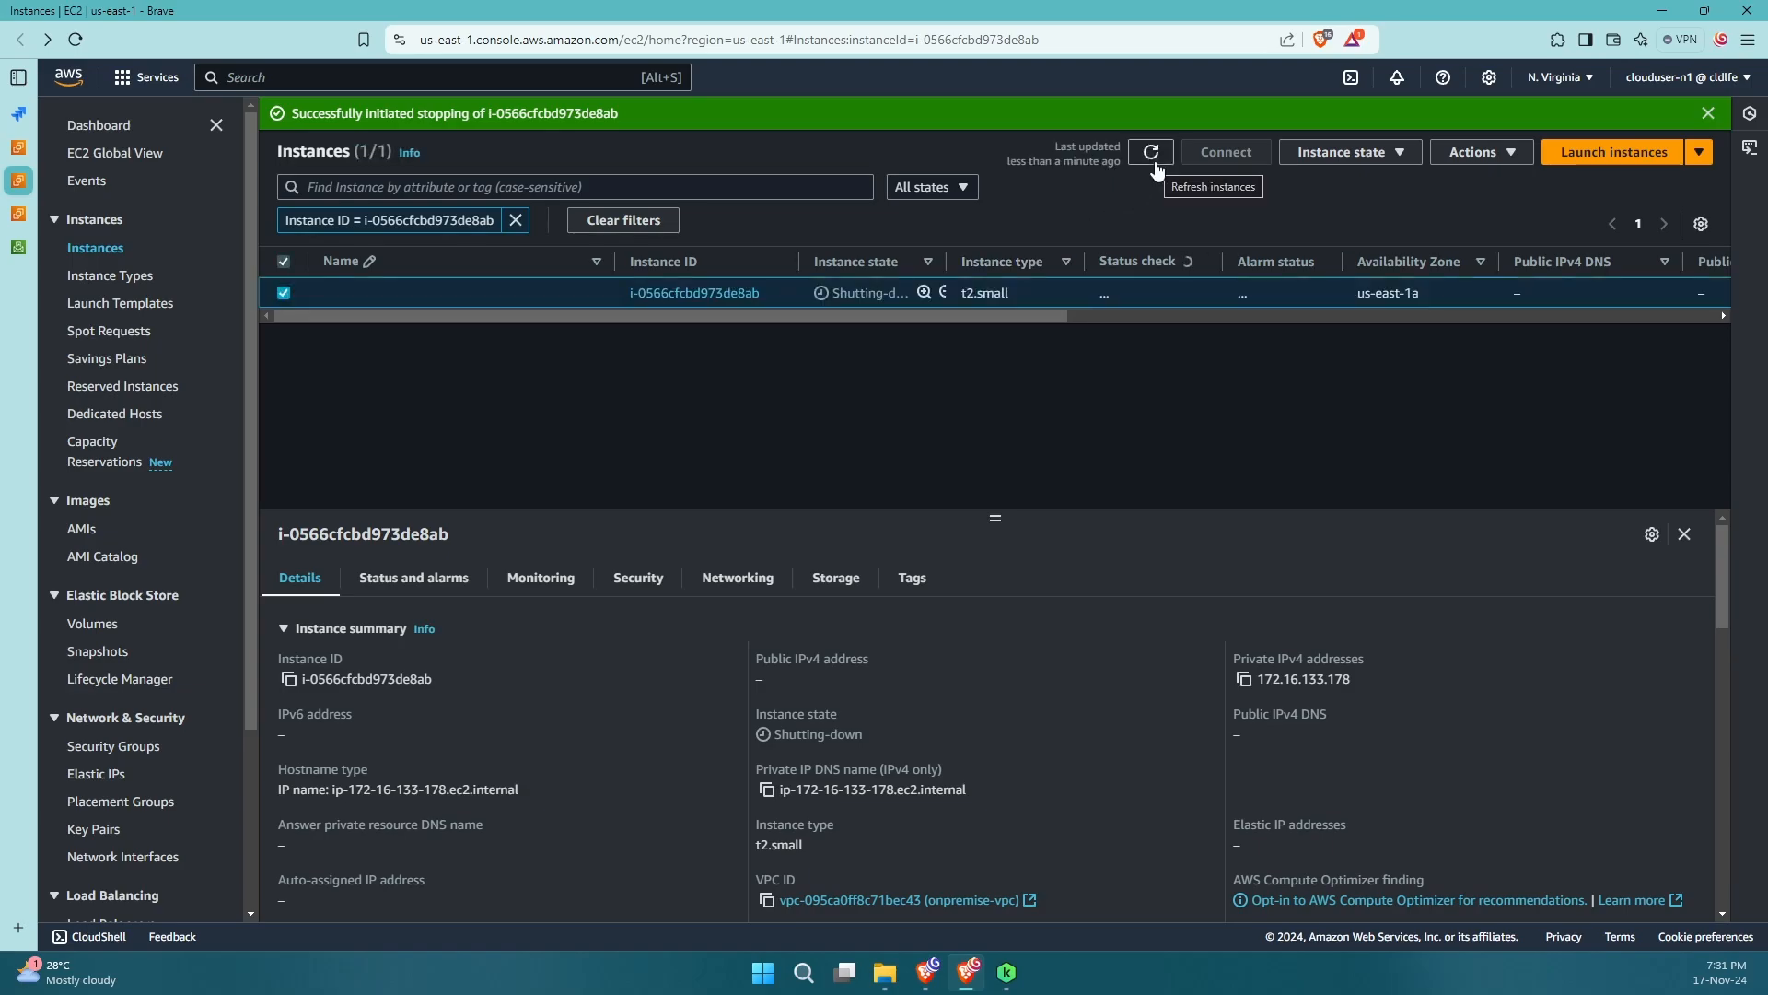
drag(947, 258, 1119, 261)
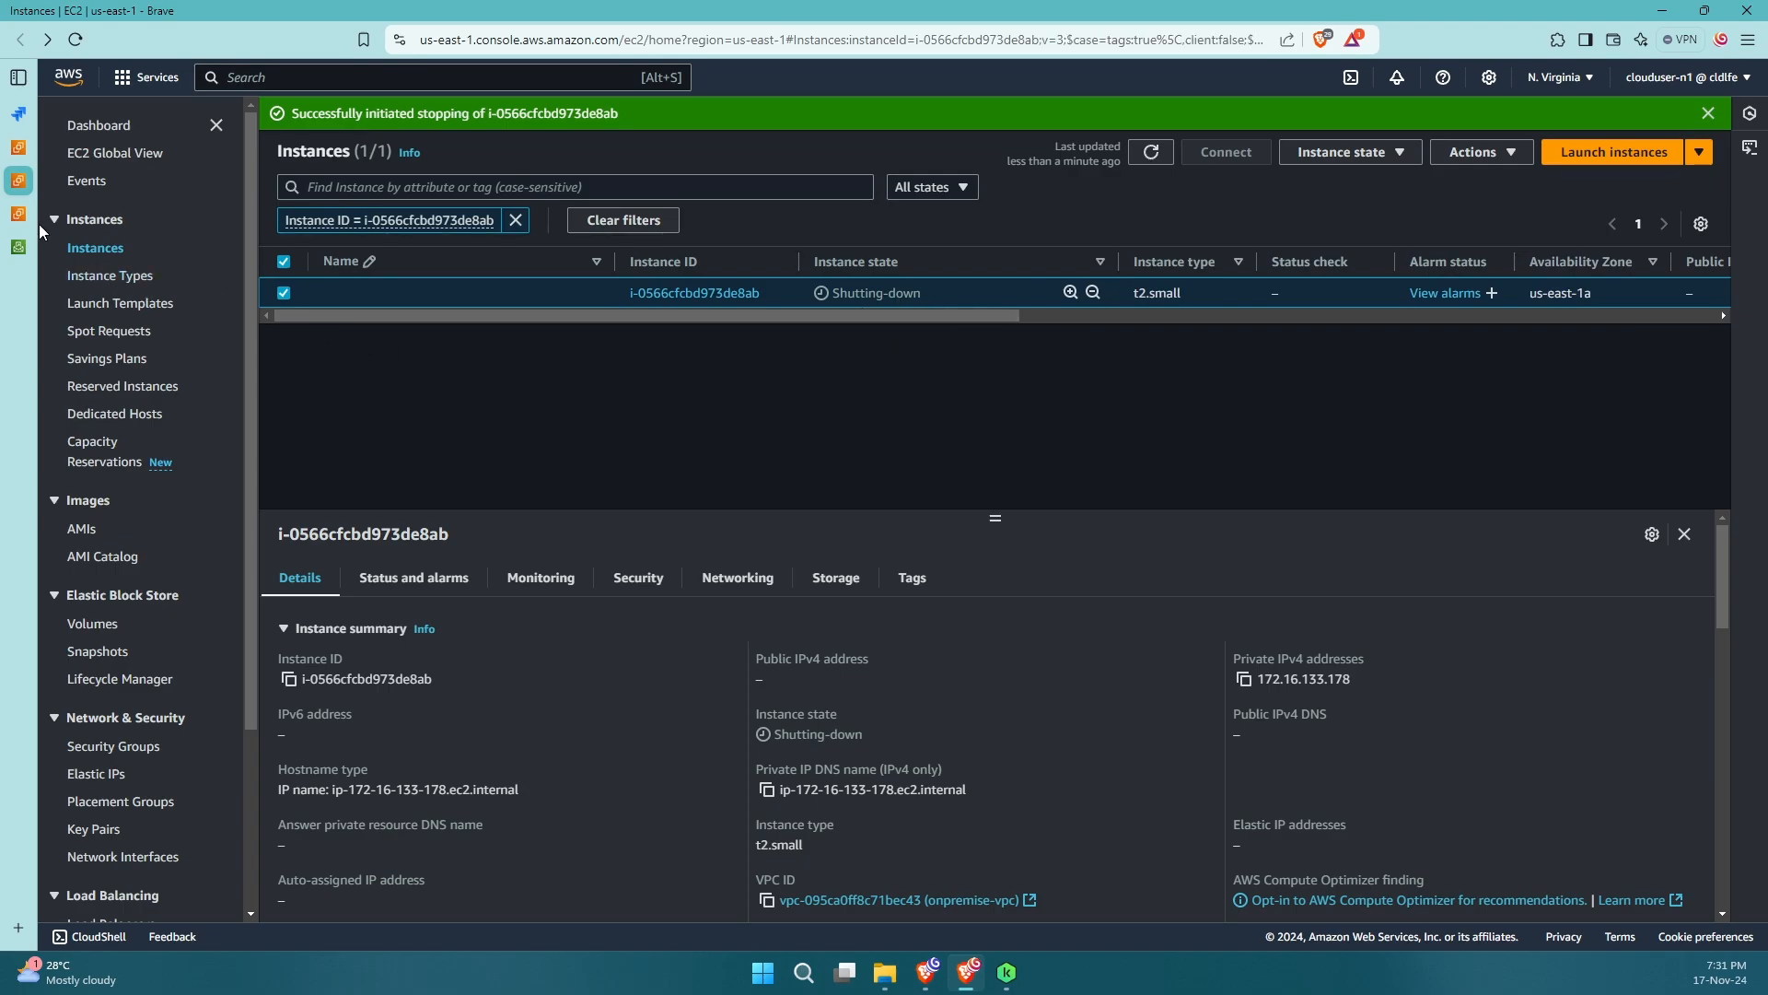
- Go back to the Spot requests list and check the state of request sir-7zc6ziin
click(36, 146)
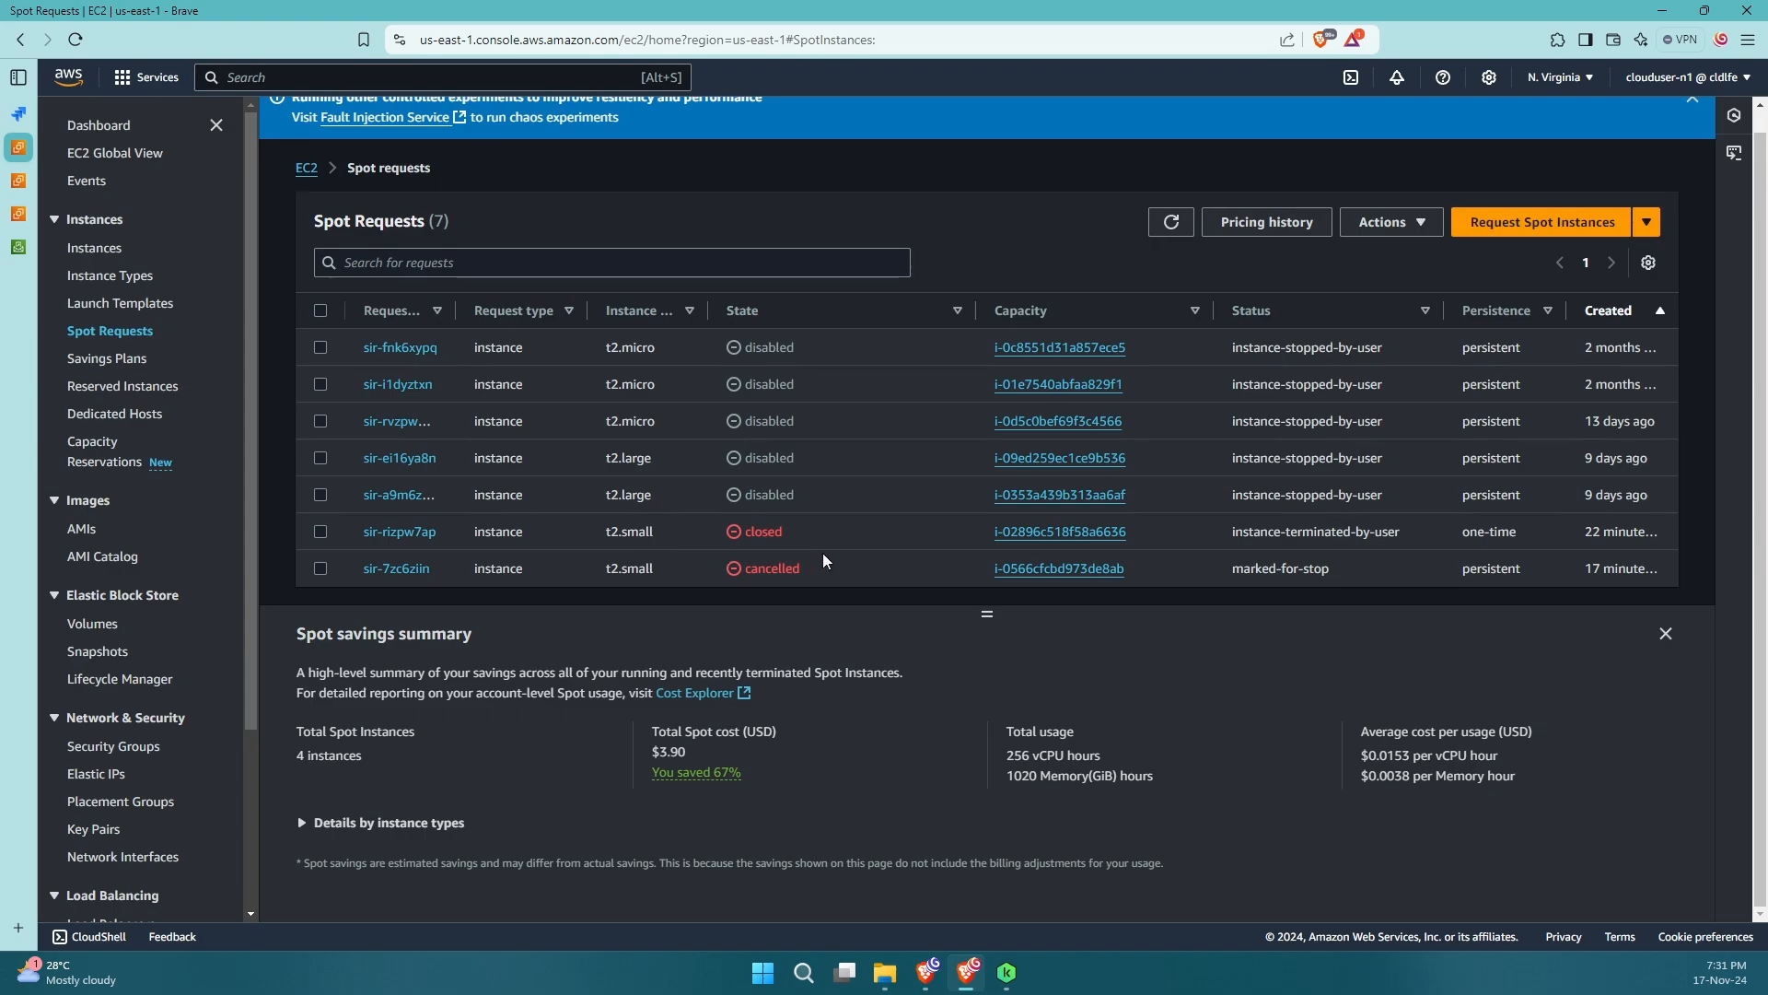
scroll(803, 553, up, 1)
scroll(803, 553, down, 1)
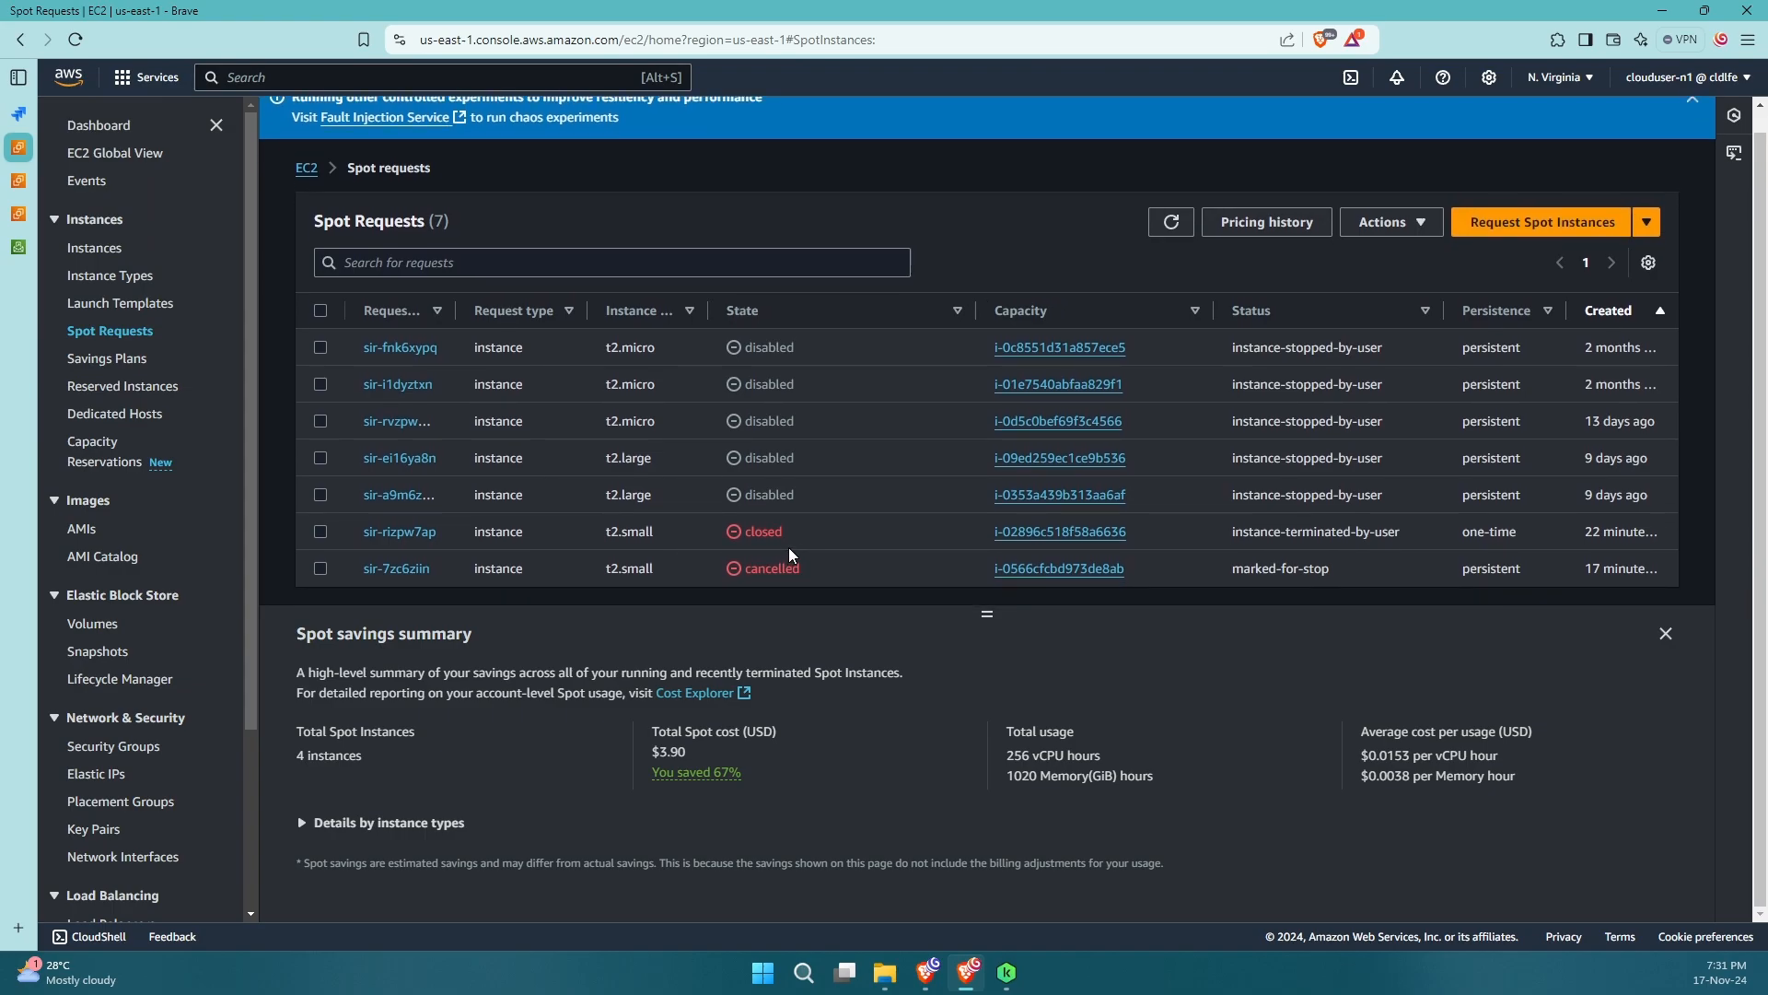